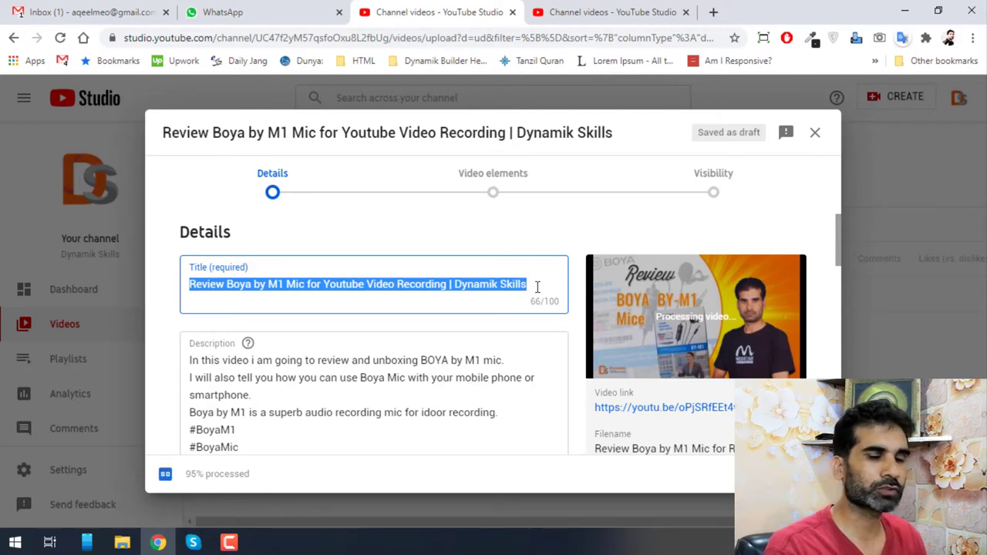
Step: Review the video draft's title and the beginning of its description
{"action": "left_click", "coordinate": [537, 287]}
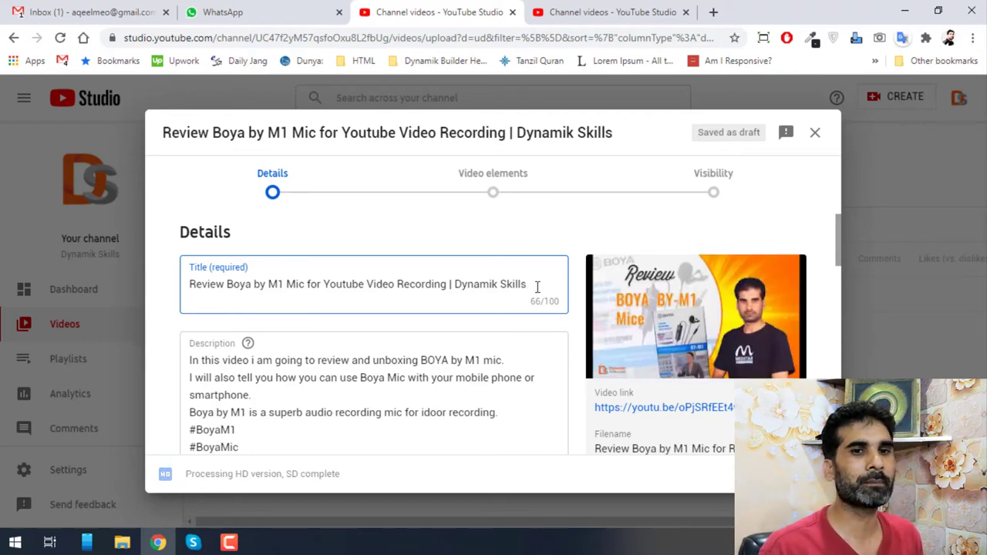
{"action": "scroll", "coordinate": [426, 374], "scroll_direction": "down", "scroll_amount": 2}
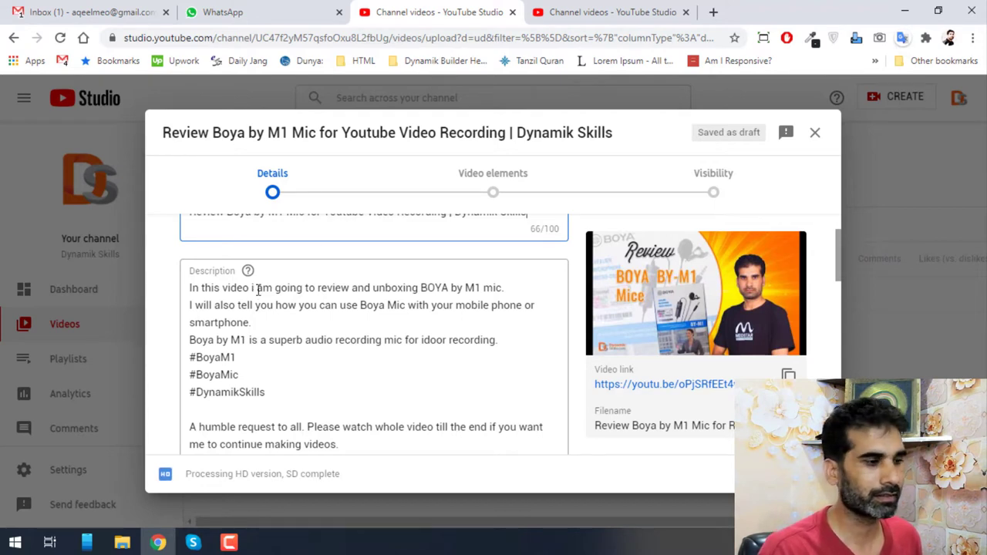
Step: Leave the second upload dialog, go to the channel's YouTube page and search YouTube for "how create a youtube channl"
{"action": "left_click", "coordinate": [599, 12]}
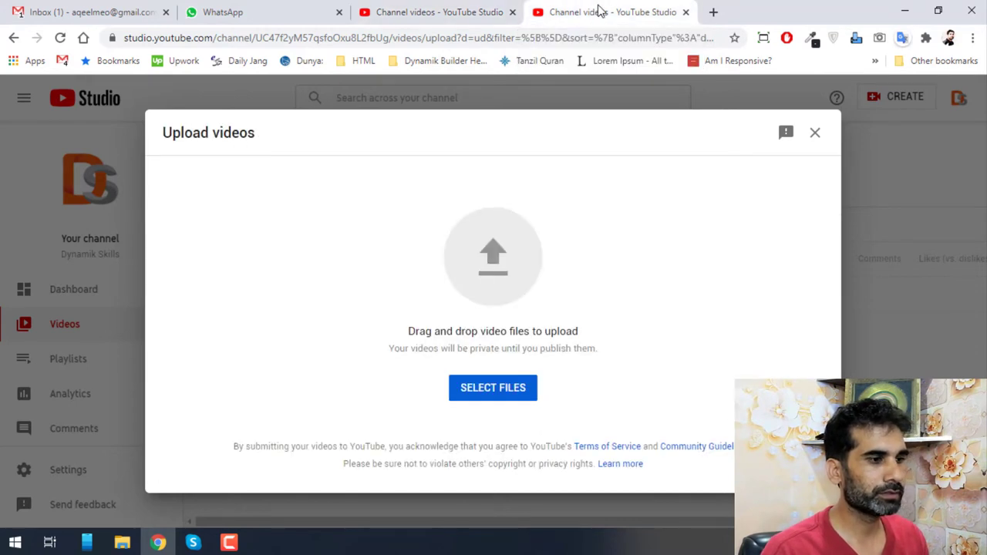
{"action": "left_click", "coordinate": [809, 135]}
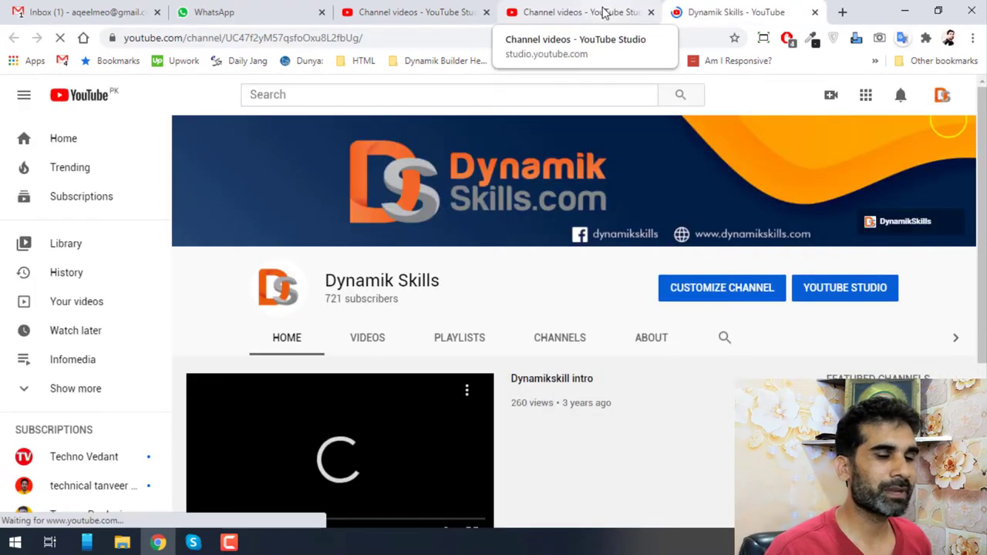
{"action": "left_click", "coordinate": [492, 99]}
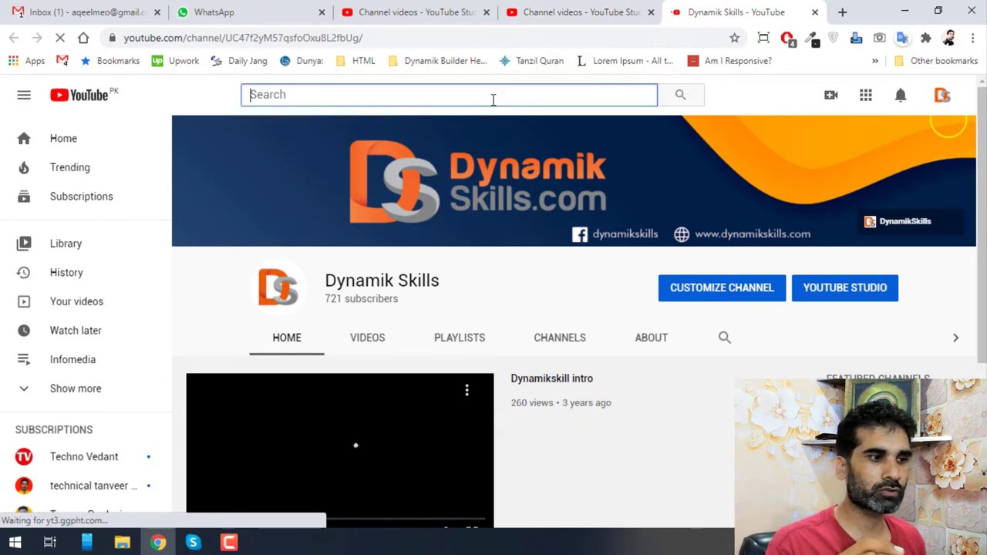
{"action": "type", "text": "your"}
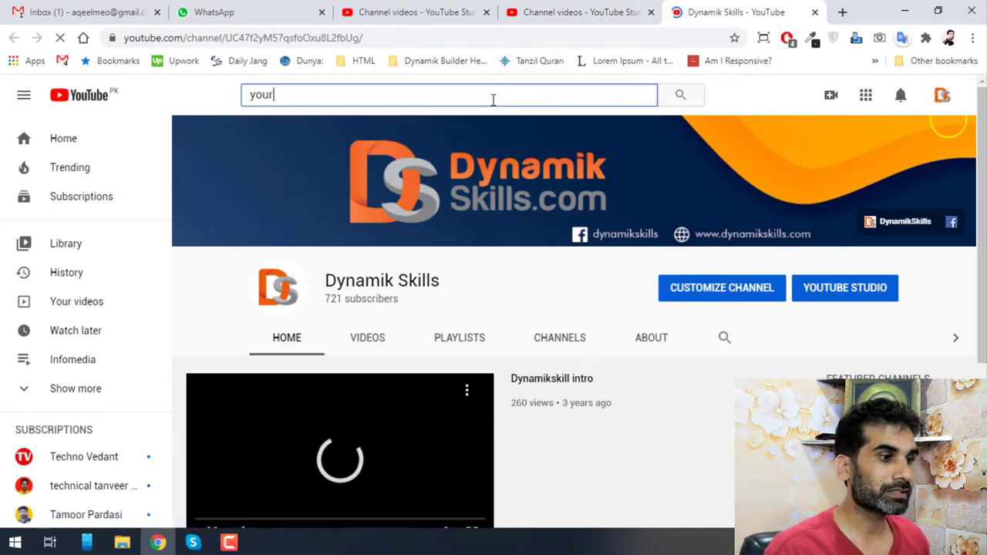
{"action": "key", "text": "BackSpace"}
{"action": "key", "text": "BackSpace"}
{"action": "key", "text": "BackSpace"}
{"action": "key", "text": "BackSpace"}
{"action": "type", "text": "how create a you"}
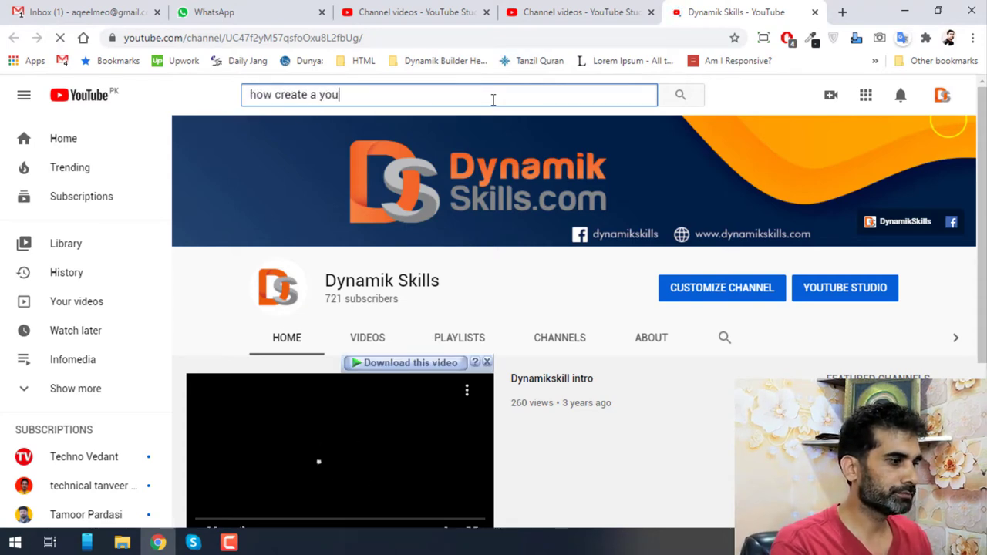
{"action": "type", "text": "tube channl"}
{"action": "key", "text": "Return"}
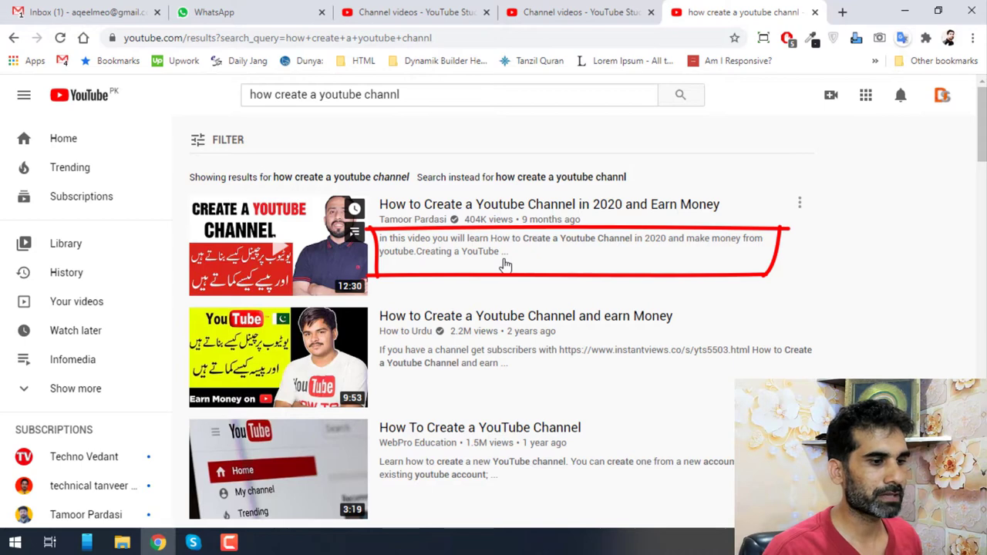
Step: Return to the Boya mic video draft and examine its full description, from the intro and hashtags to the social links
{"action": "left_click", "coordinate": [431, 12]}
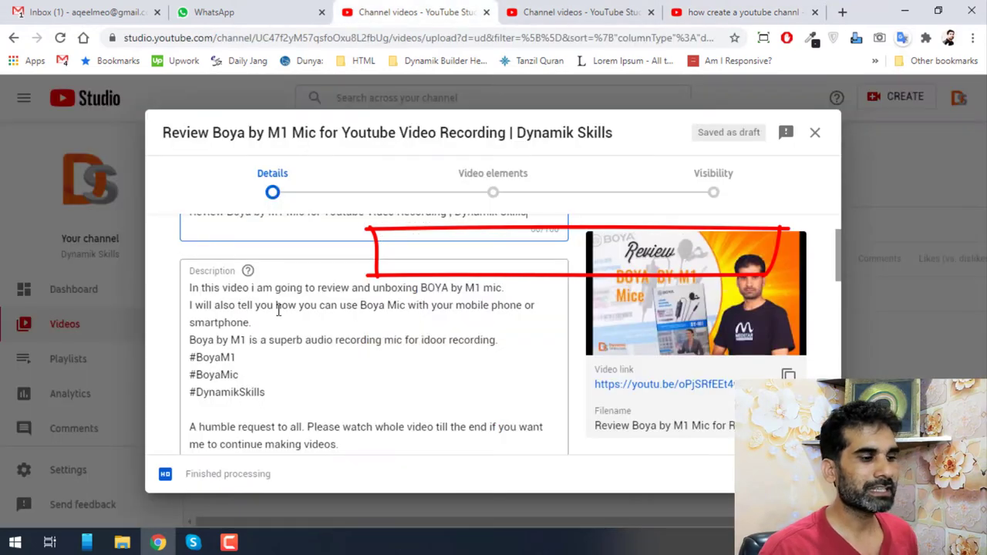
{"action": "left_click", "coordinate": [189, 293]}
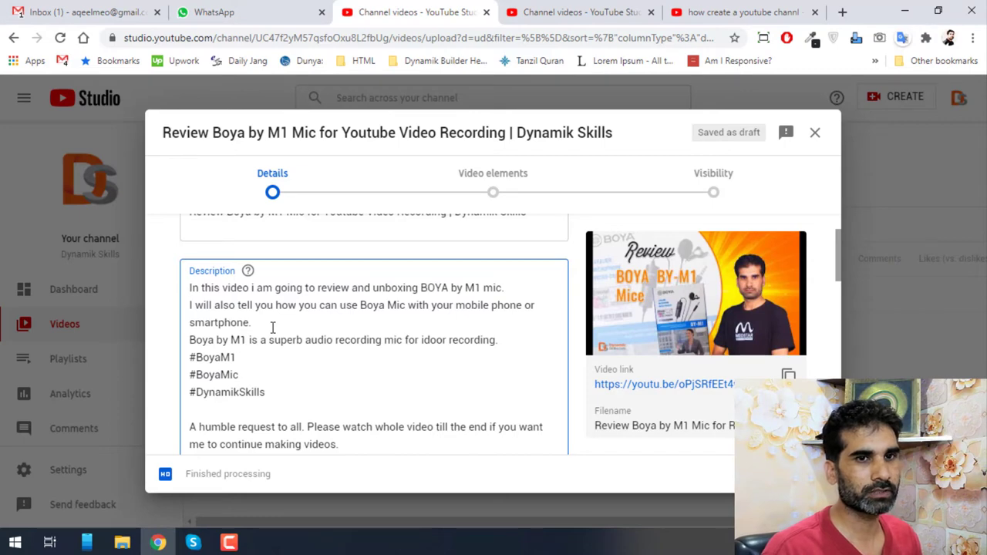
{"action": "scroll", "coordinate": [272, 328], "scroll_direction": "down", "scroll_amount": 1}
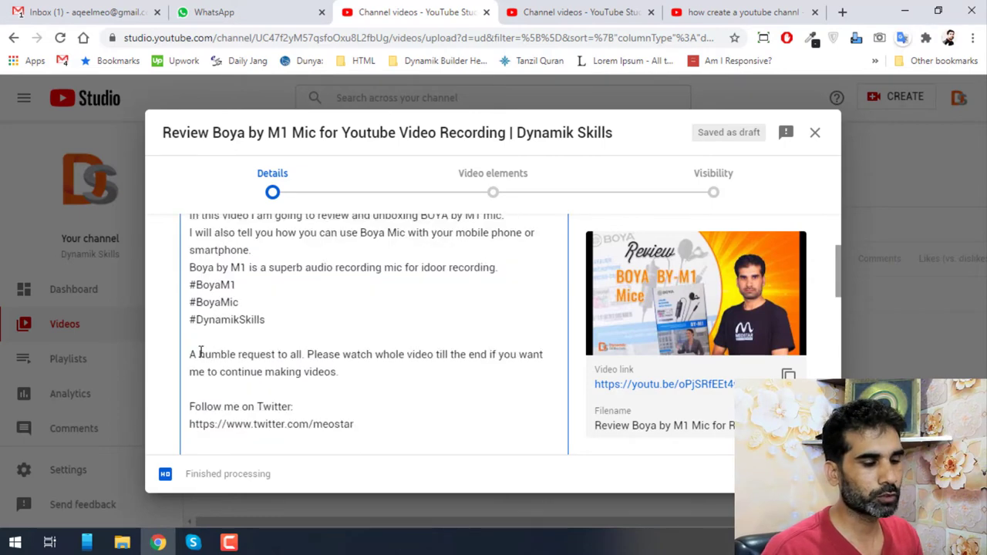
{"action": "scroll", "coordinate": [264, 327], "scroll_direction": "down", "scroll_amount": 5}
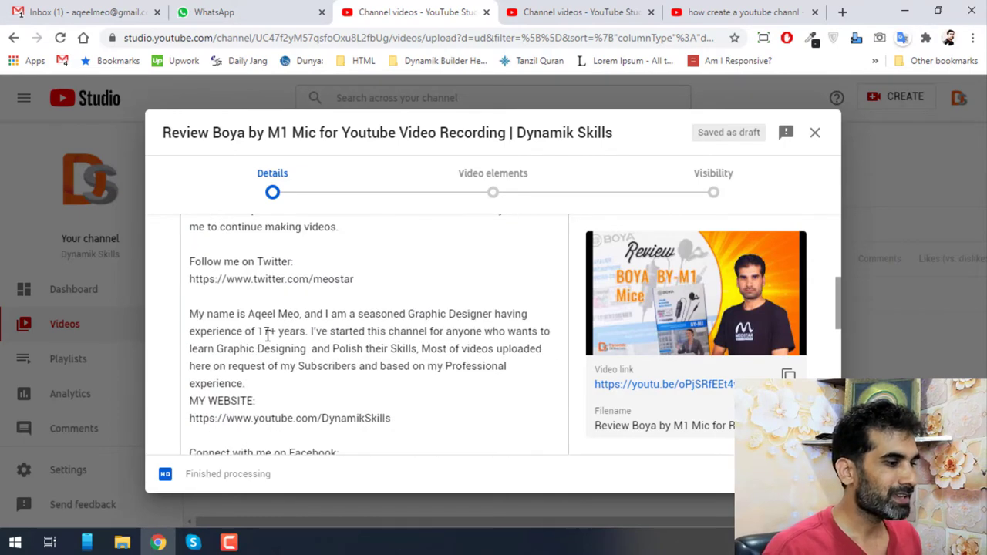
{"action": "scroll", "coordinate": [265, 328], "scroll_direction": "up", "scroll_amount": 1}
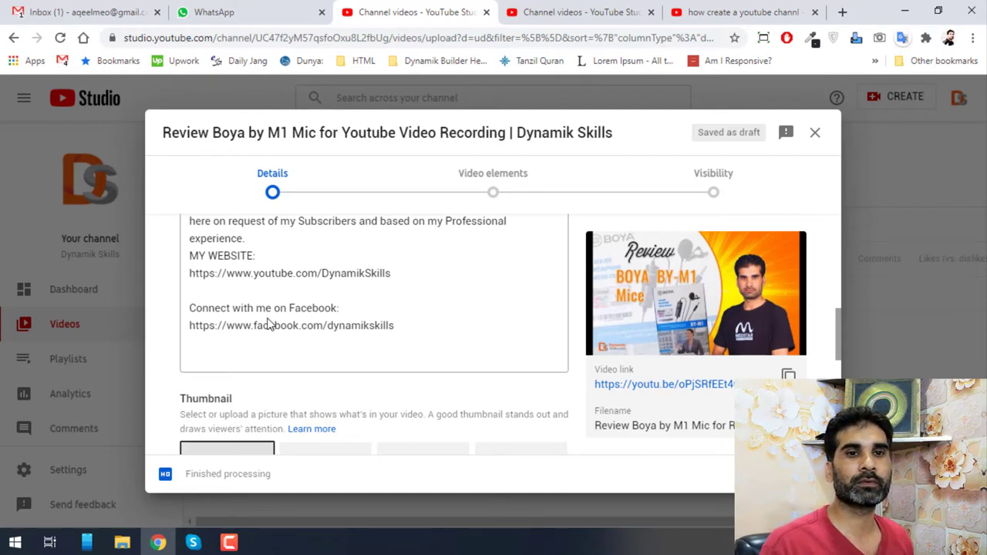
{"action": "scroll", "coordinate": [269, 324], "scroll_direction": "down", "scroll_amount": 1}
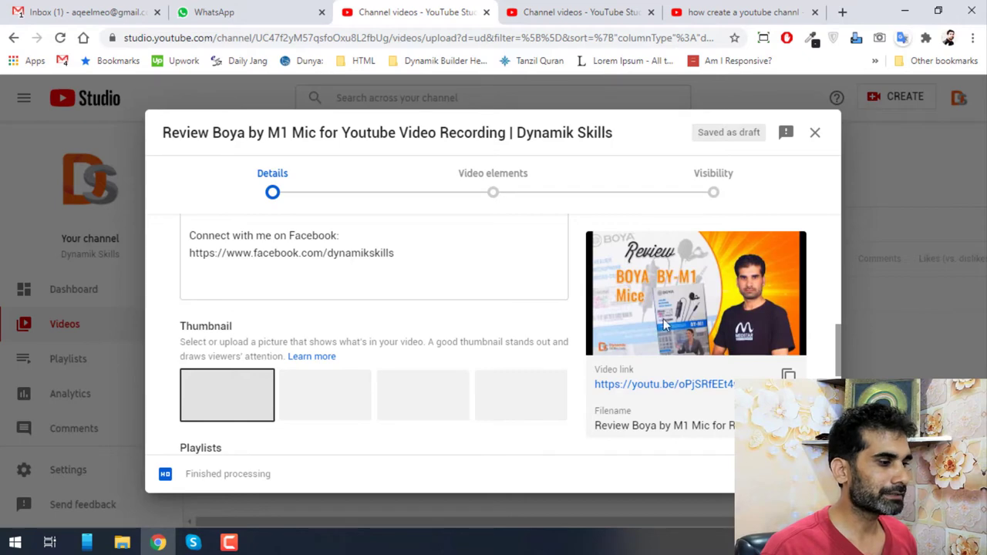
{"action": "scroll", "coordinate": [247, 398], "scroll_direction": "down", "scroll_amount": 4}
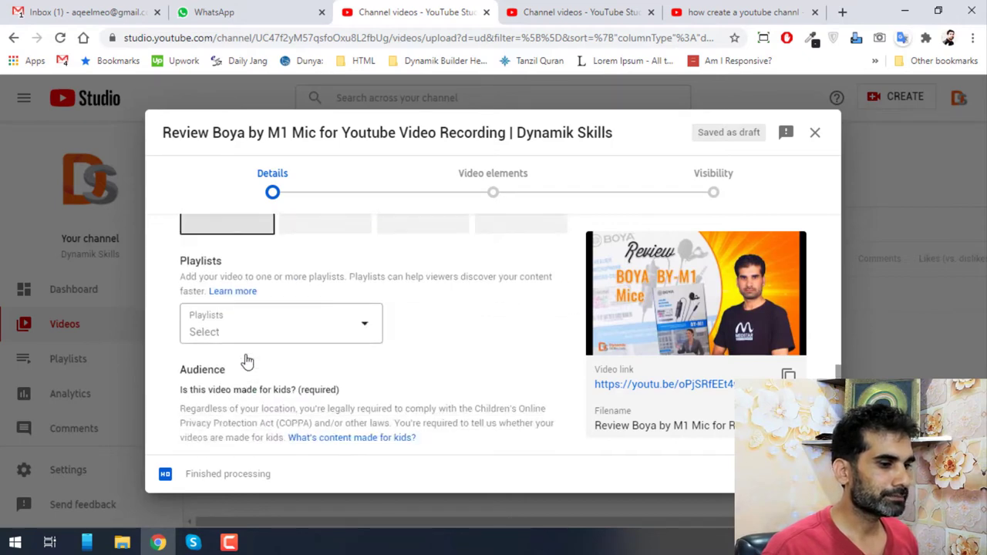
{"action": "scroll", "coordinate": [247, 360], "scroll_direction": "up", "scroll_amount": 6}
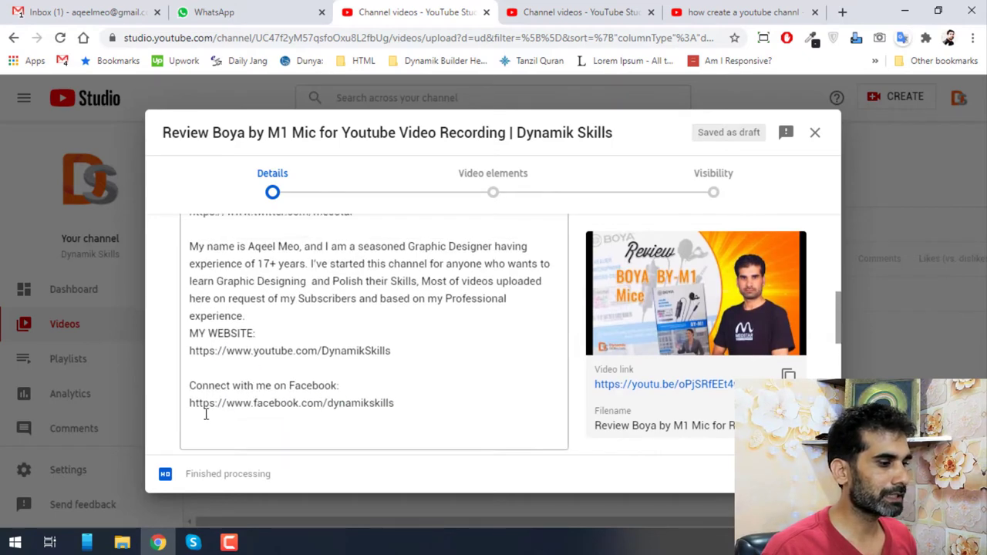
{"action": "scroll", "coordinate": [253, 352], "scroll_direction": "down", "scroll_amount": 3}
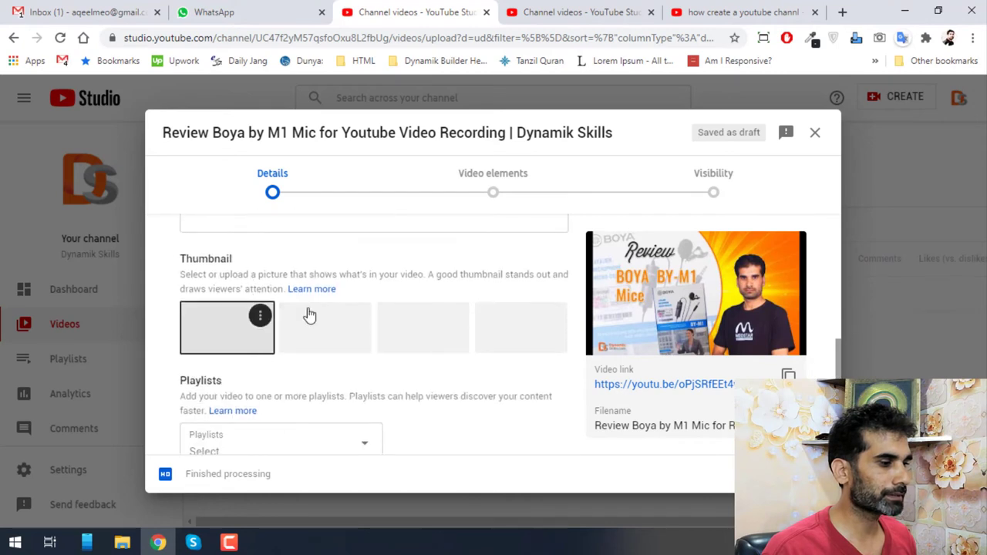
{"action": "mouse_move", "coordinate": [220, 331]}
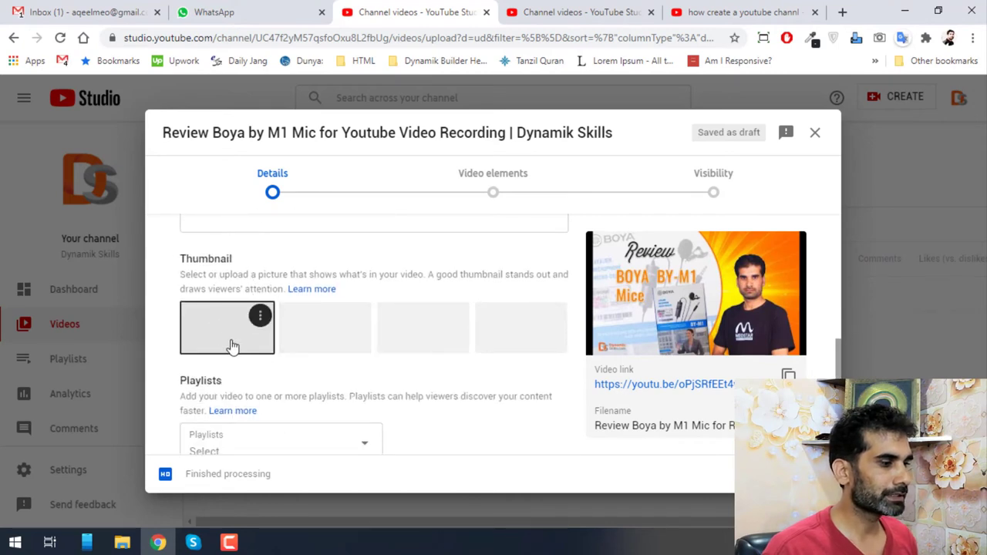
{"action": "left_click", "coordinate": [261, 318]}
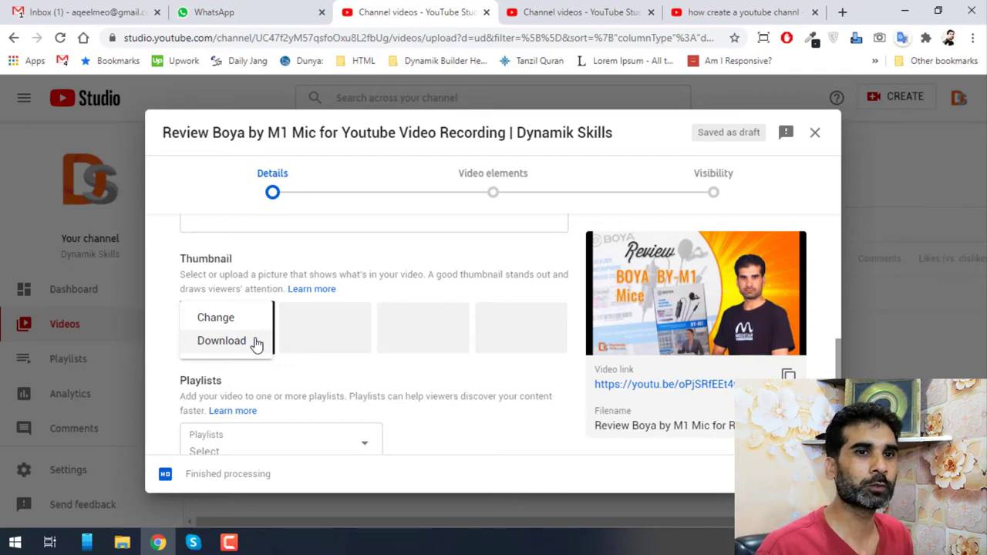
{"action": "left_click", "coordinate": [215, 320]}
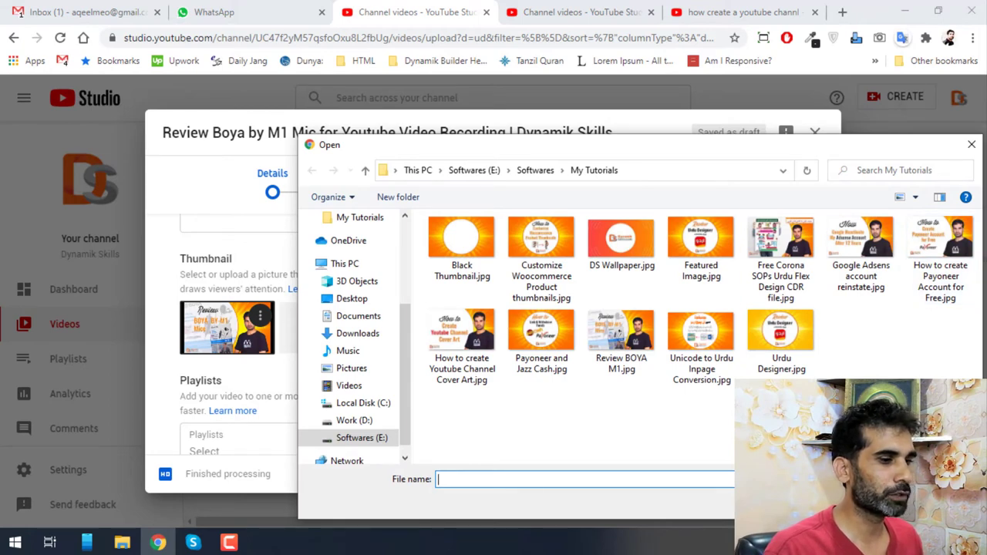
{"action": "key", "text": "Escape"}
Step: Add the video to the Infomedia playlist
{"action": "scroll", "coordinate": [463, 378], "scroll_direction": "down", "scroll_amount": 2}
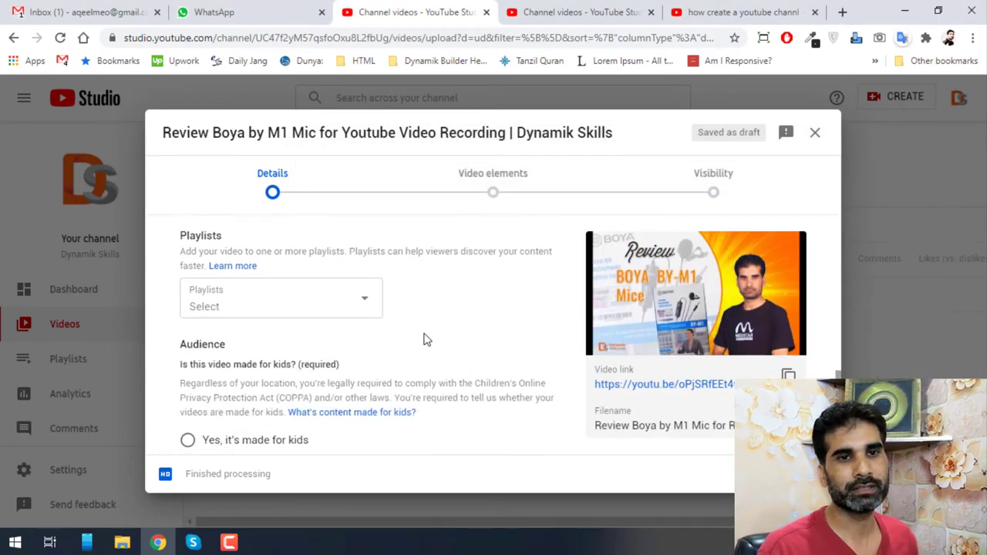
{"action": "left_click", "coordinate": [330, 309]}
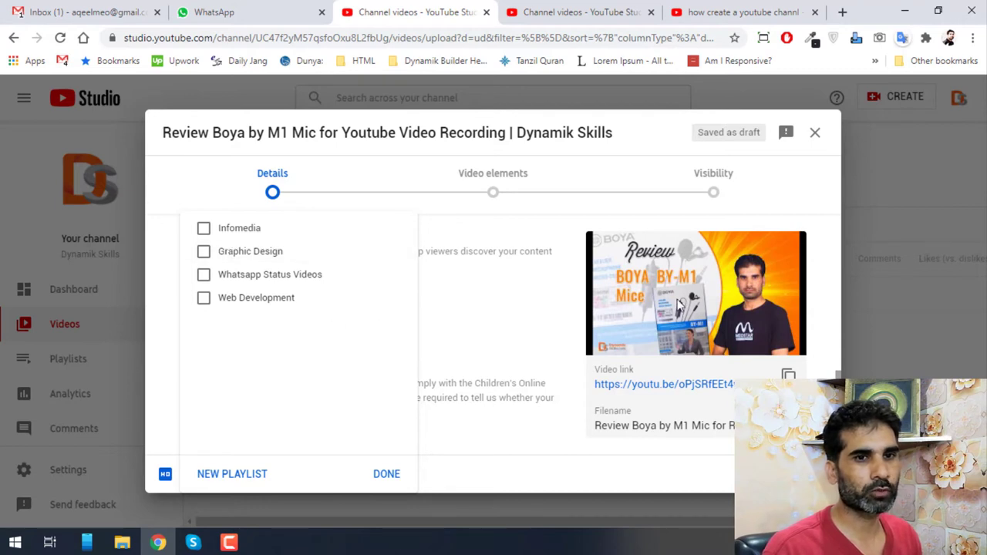
{"action": "left_click", "coordinate": [203, 229]}
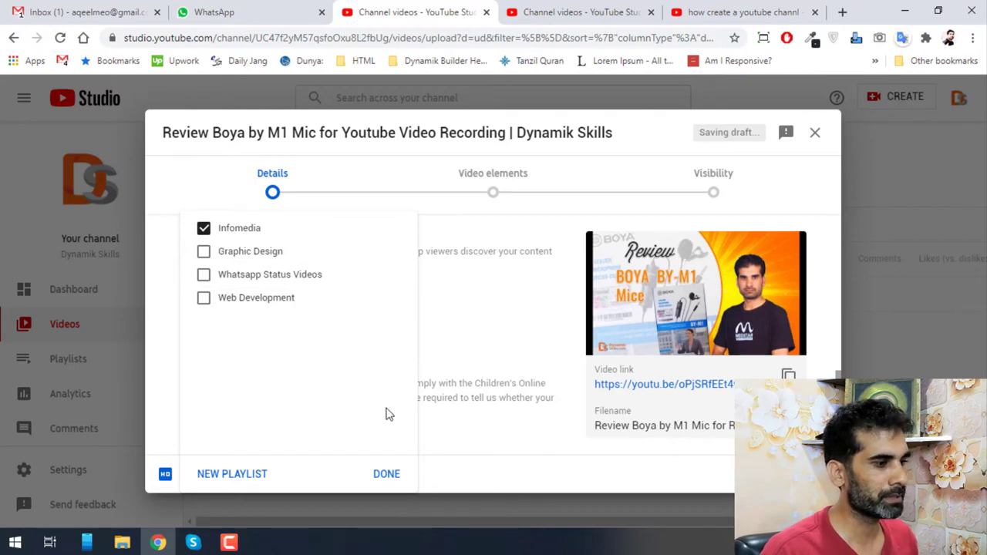
{"action": "left_click", "coordinate": [380, 475]}
Step: Reveal the draft's additional options and examine the audience, age restriction and paid promotion settings
{"action": "scroll", "coordinate": [331, 381], "scroll_direction": "down", "scroll_amount": 1}
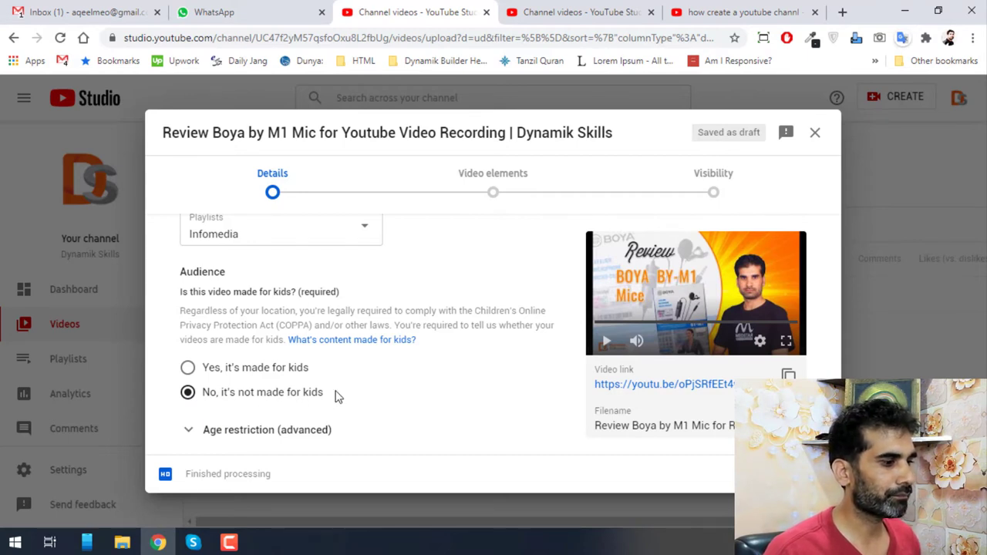
{"action": "scroll", "coordinate": [335, 397], "scroll_direction": "down", "scroll_amount": 1}
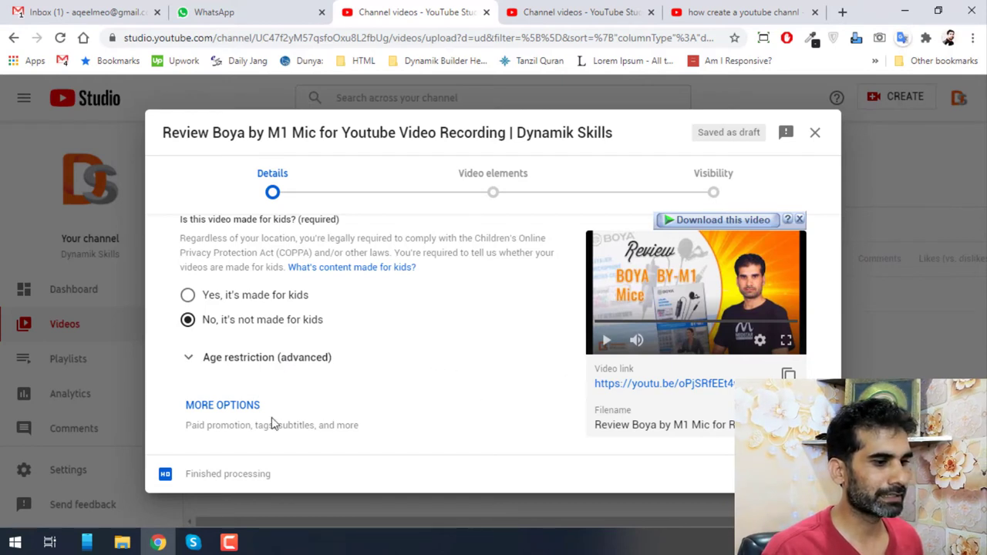
{"action": "left_click", "coordinate": [221, 406]}
{"action": "scroll", "coordinate": [254, 390], "scroll_direction": "down", "scroll_amount": 1}
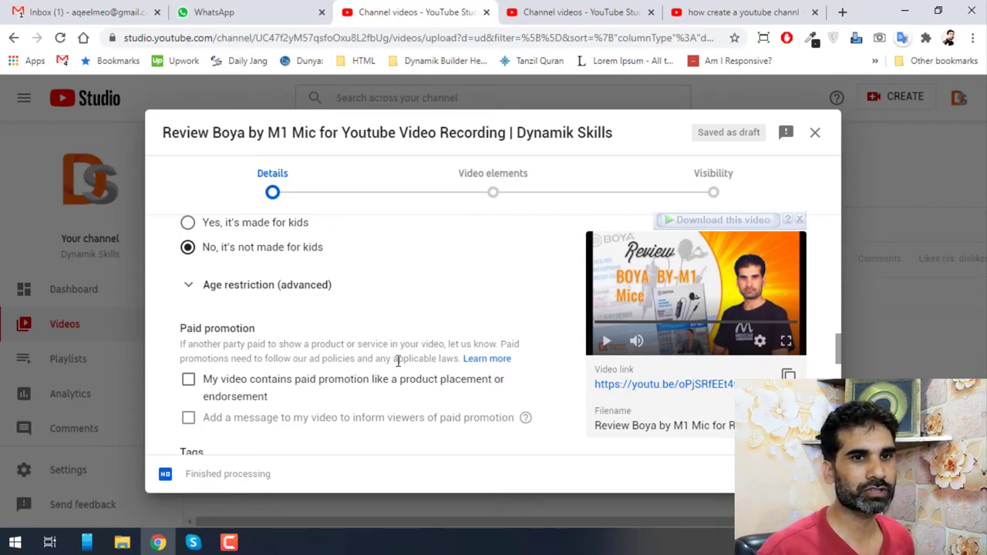
{"action": "scroll", "coordinate": [413, 354], "scroll_direction": "up", "scroll_amount": 1}
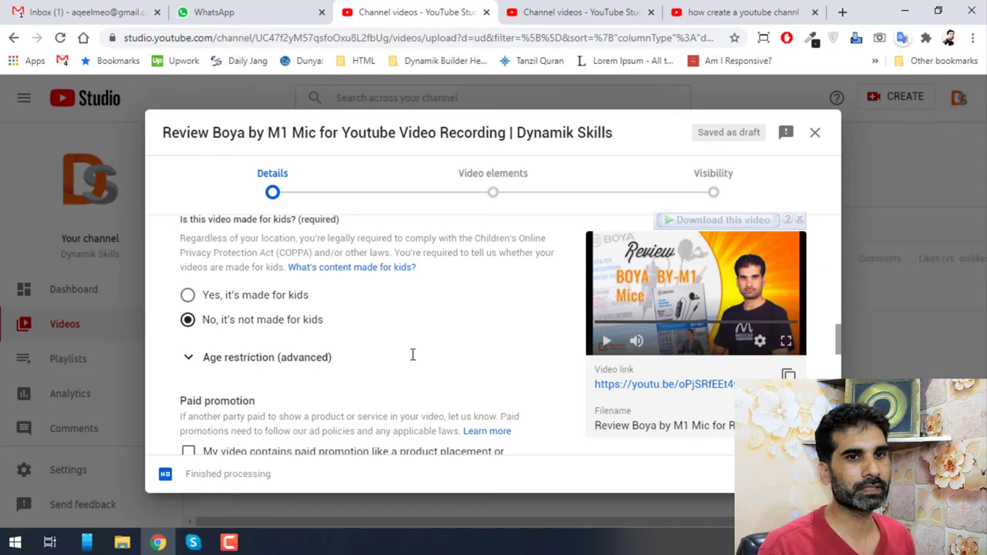
{"action": "scroll", "coordinate": [413, 354], "scroll_direction": "down", "scroll_amount": 1}
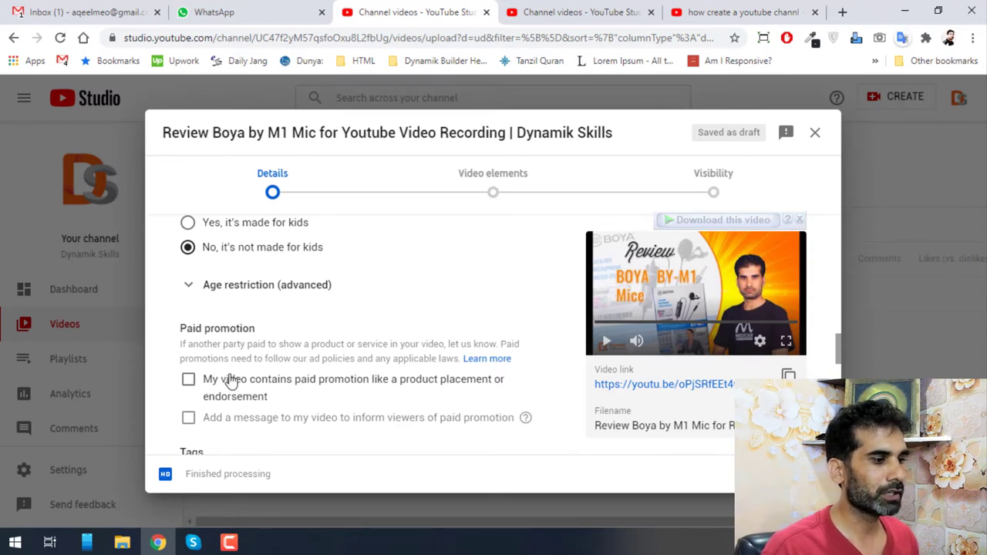
Step: Add the tags "Boya" and "boya by m1" to the video and enter "youtube recording" as the next tag
{"action": "scroll", "coordinate": [226, 379], "scroll_direction": "down", "scroll_amount": 1}
{"action": "scroll", "coordinate": [234, 322], "scroll_direction": "down", "scroll_amount": 1}
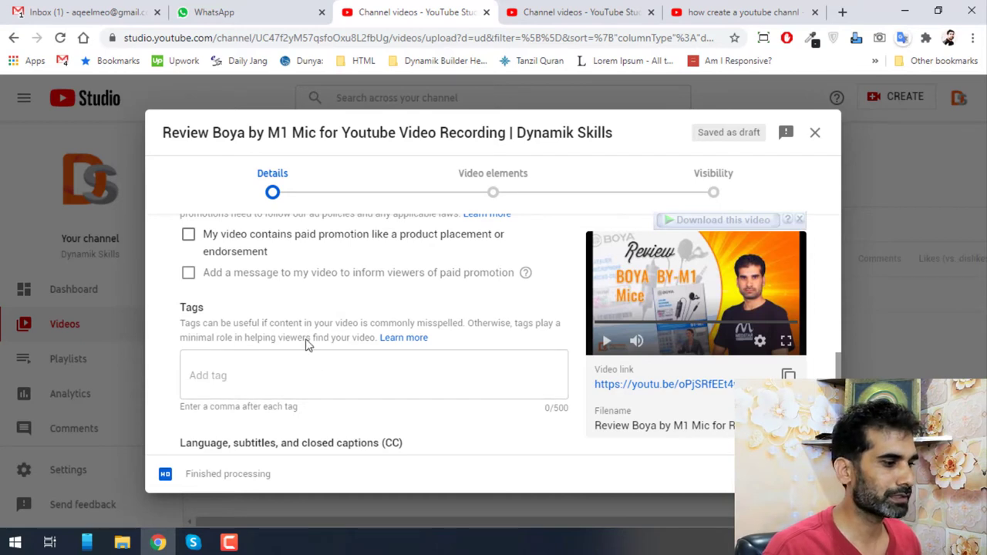
{"action": "left_click", "coordinate": [229, 368]}
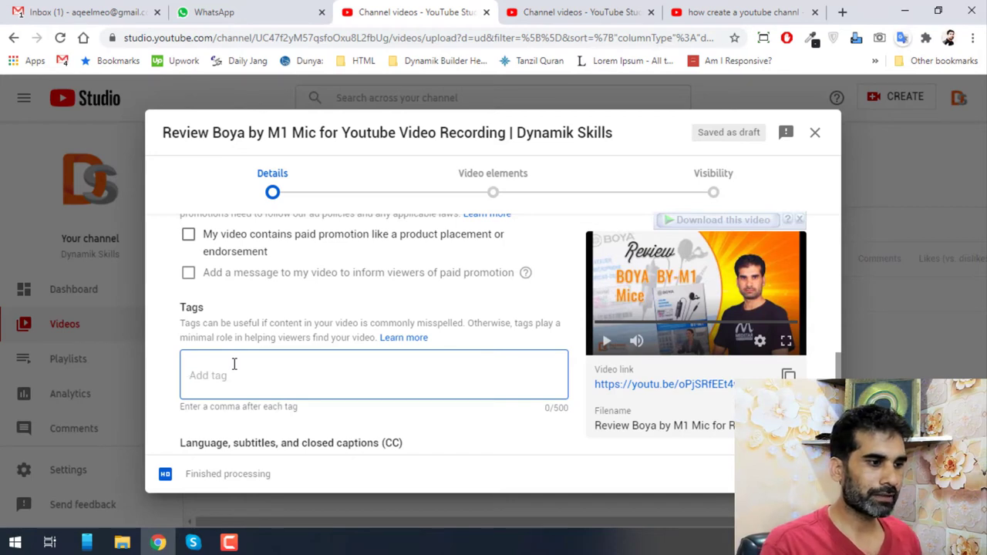
{"action": "type", "text": "Boya"}
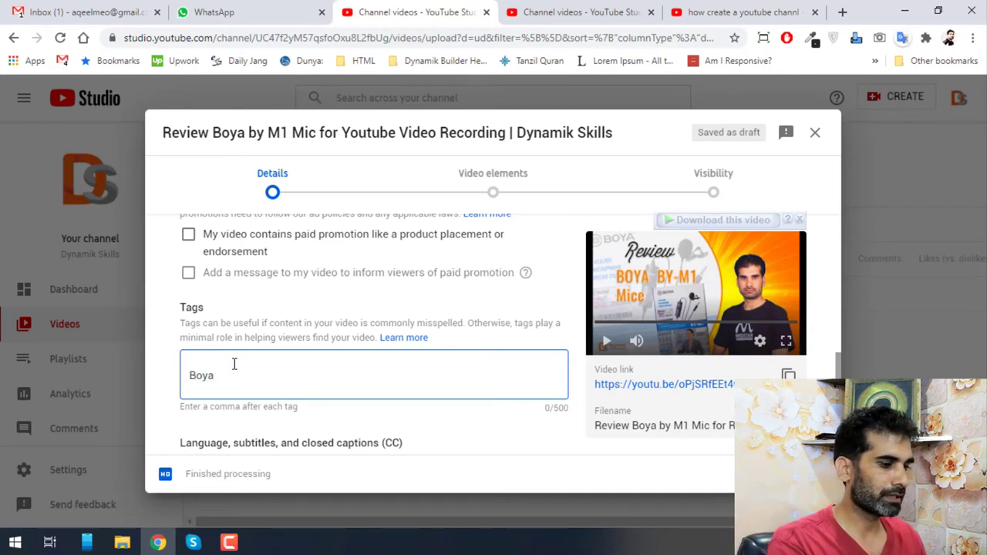
{"action": "type", "text": ","}
{"action": "type", "text": "boya"}
{"action": "type", "text": " by"}
{"action": "type", "text": " m1"}
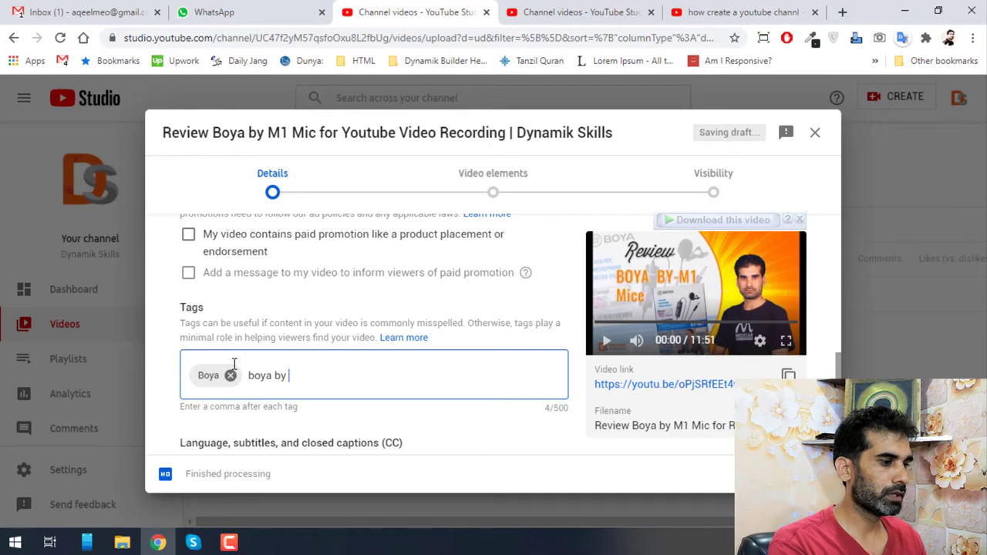
{"action": "key", "text": "comma"}
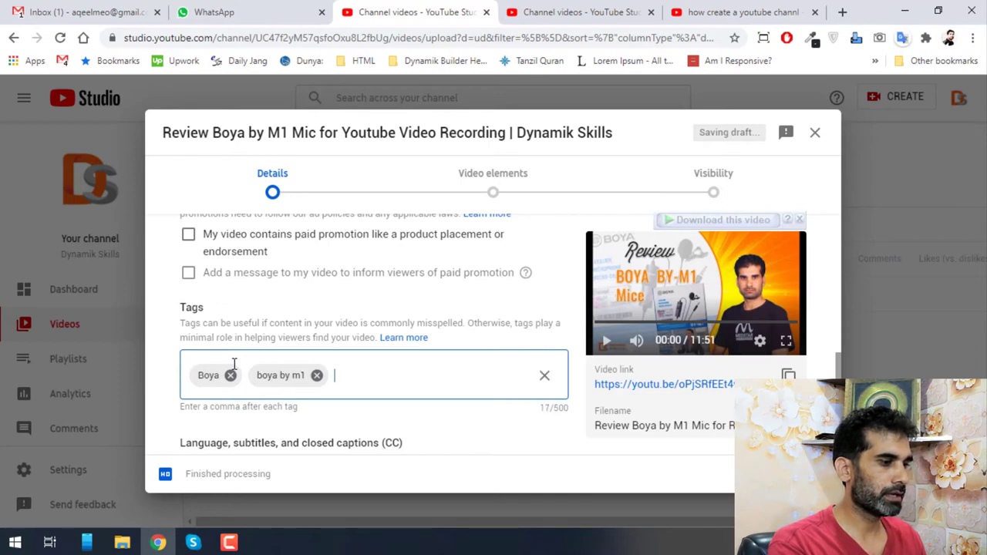
{"action": "type", "text": "youtube recording"}
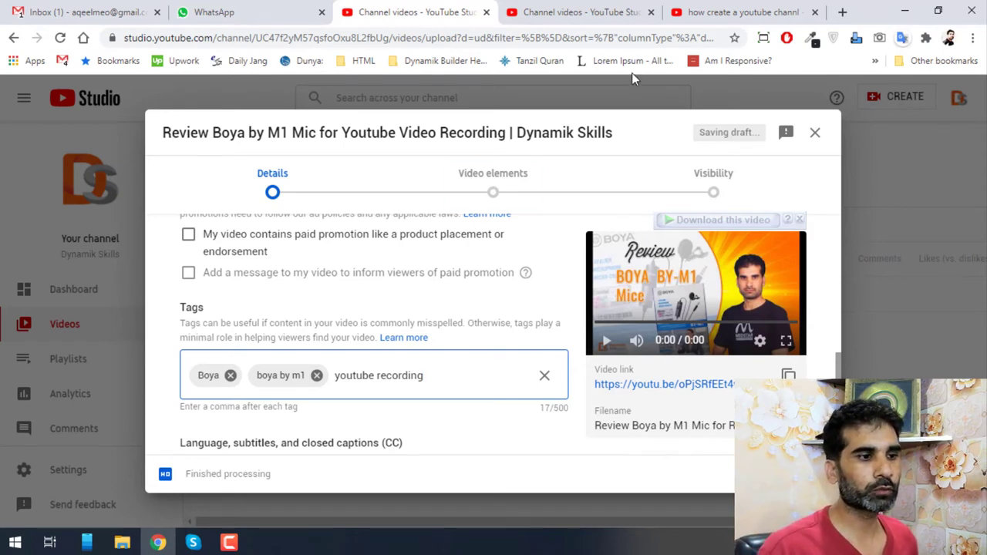
Step: Search YouTube for "boya by m1 review" plus the reviewer's name and open the Boya By-M1 Mic Unboxing video
{"action": "left_click", "coordinate": [586, 9]}
{"action": "left_click", "coordinate": [690, 10]}
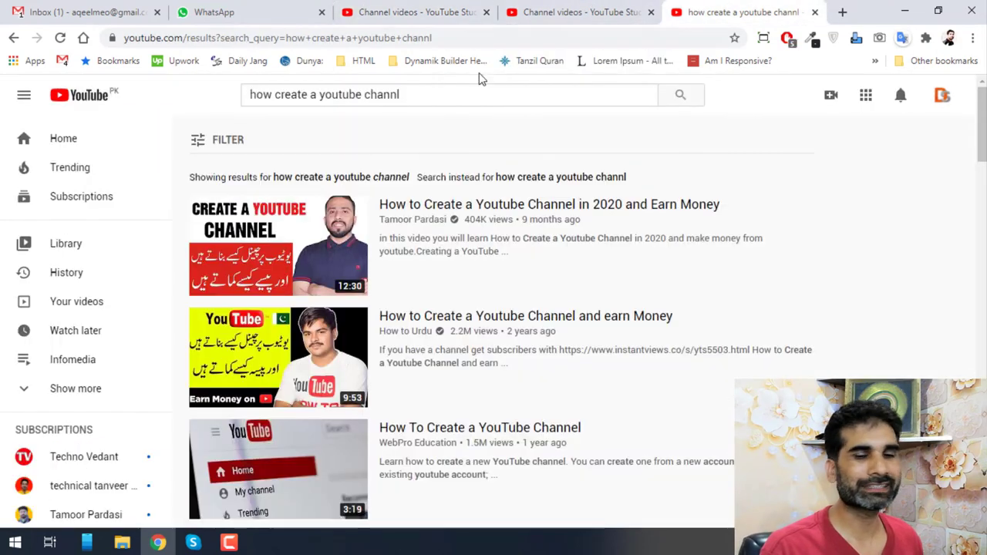
{"action": "left_click", "coordinate": [401, 95]}
{"action": "type", "text": "b"}
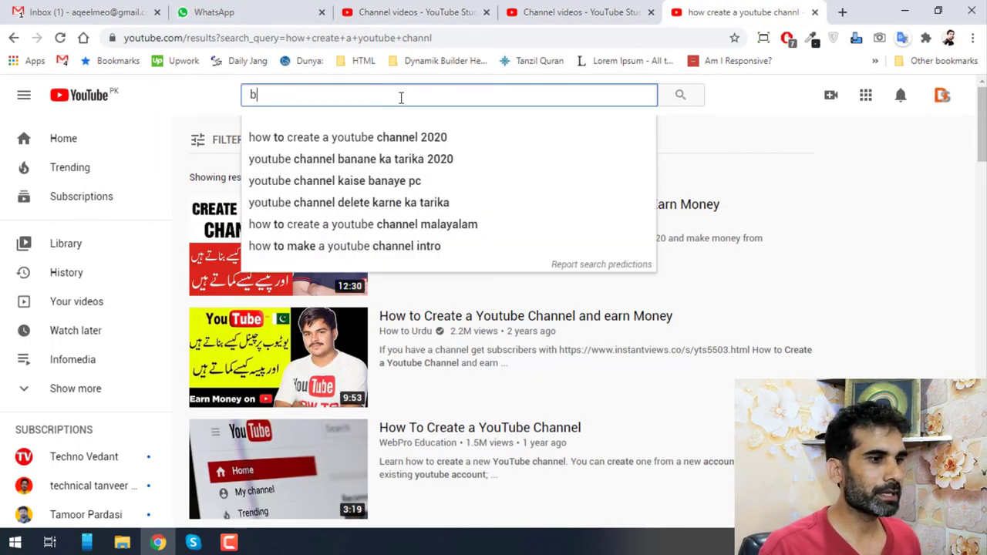
{"action": "type", "text": "oya by"}
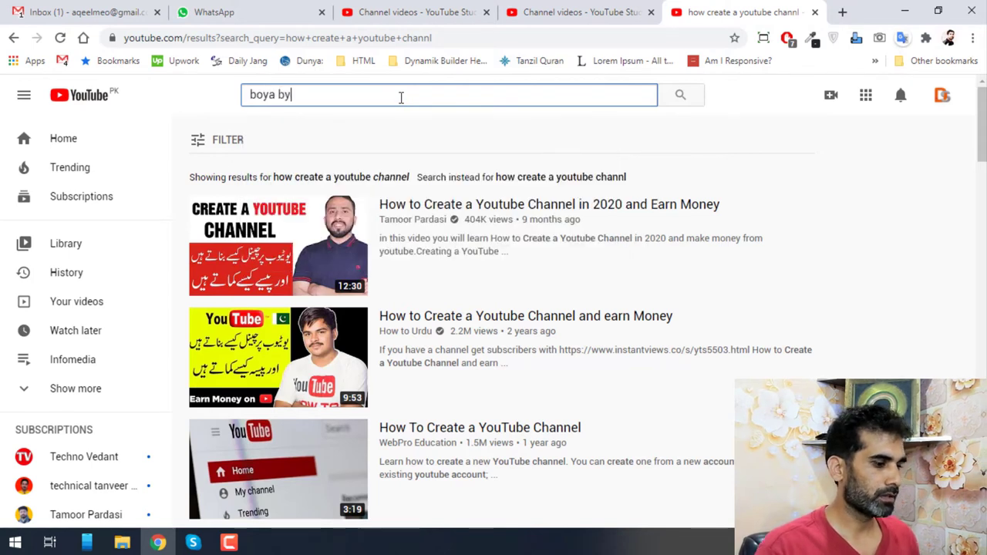
{"action": "type", "text": " m1 "}
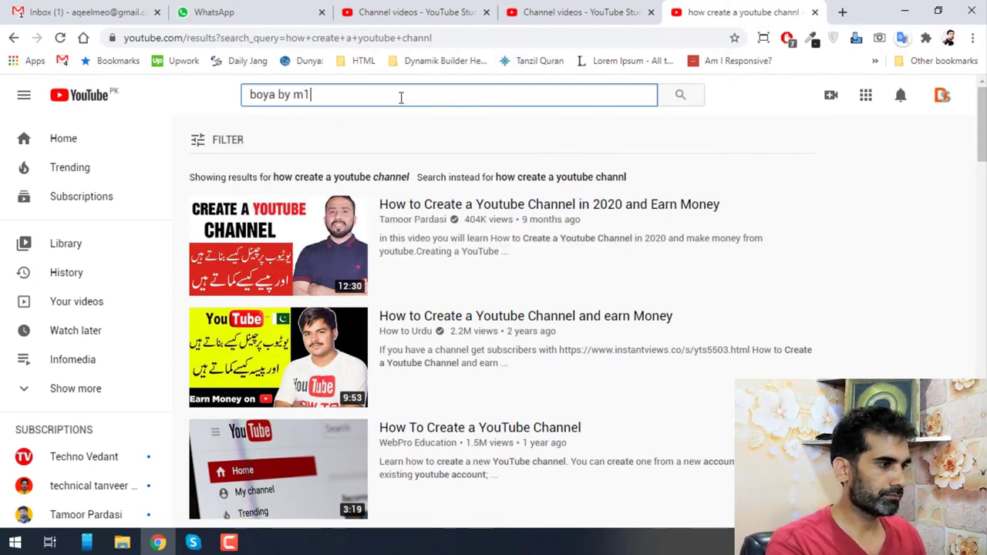
{"action": "type", "text": "review"}
{"action": "key", "text": "Return"}
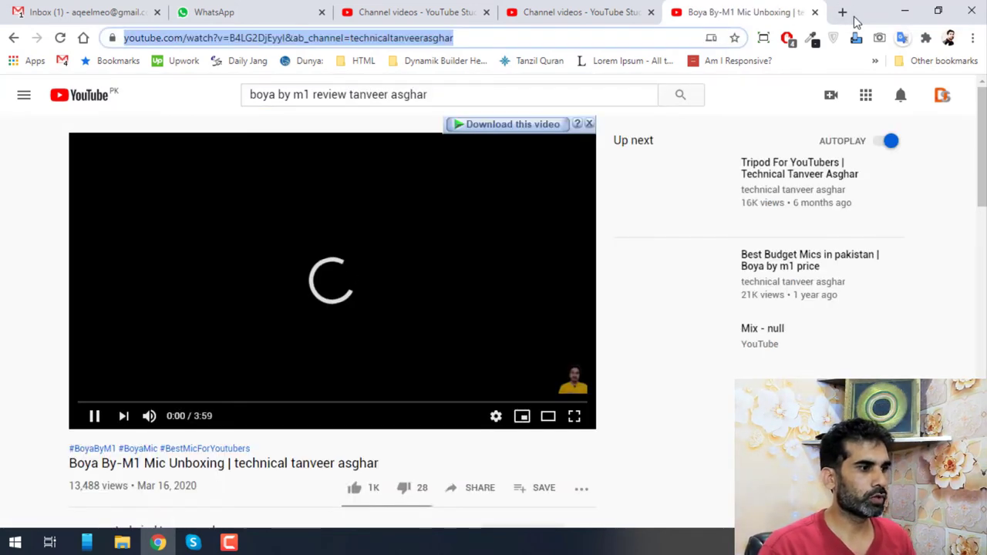
Step: Open the bookmarked Youtube Tag Generator site in a new browser tab
{"action": "left_click", "coordinate": [842, 12]}
{"action": "left_click", "coordinate": [875, 61]}
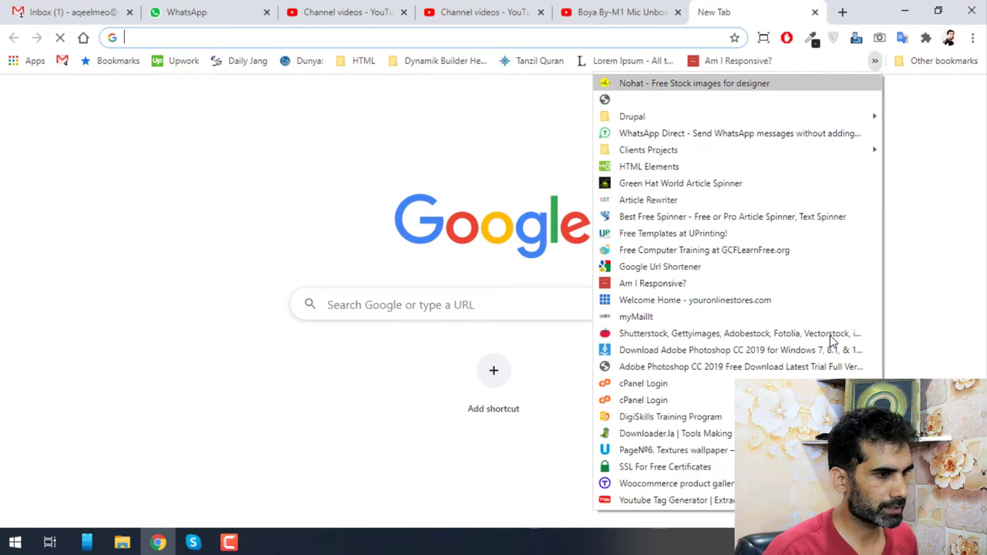
{"action": "left_click", "coordinate": [645, 501]}
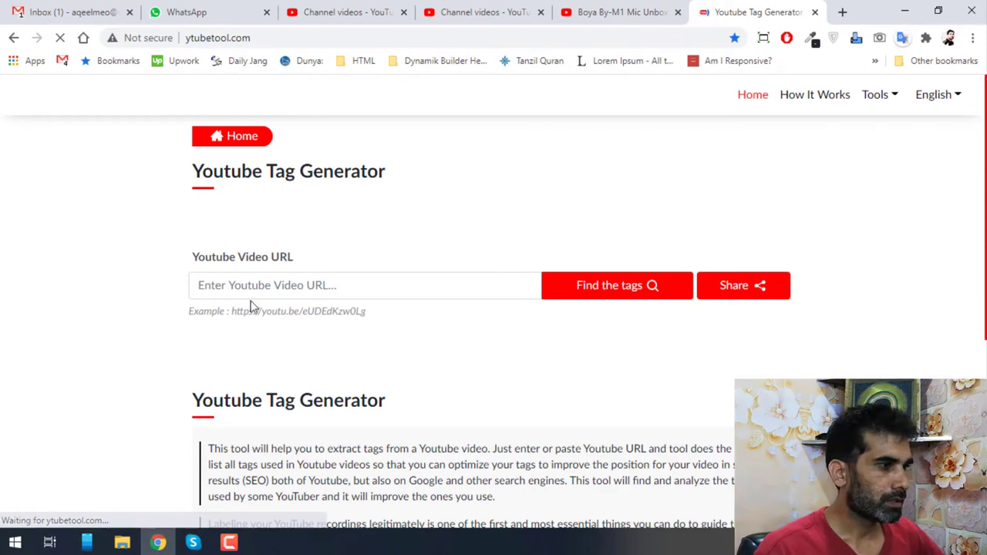
Step: Copy the Boya unboxing video's URL into the Youtube Tag Generator, request its tags and complete the robot check
{"action": "left_click", "coordinate": [268, 286]}
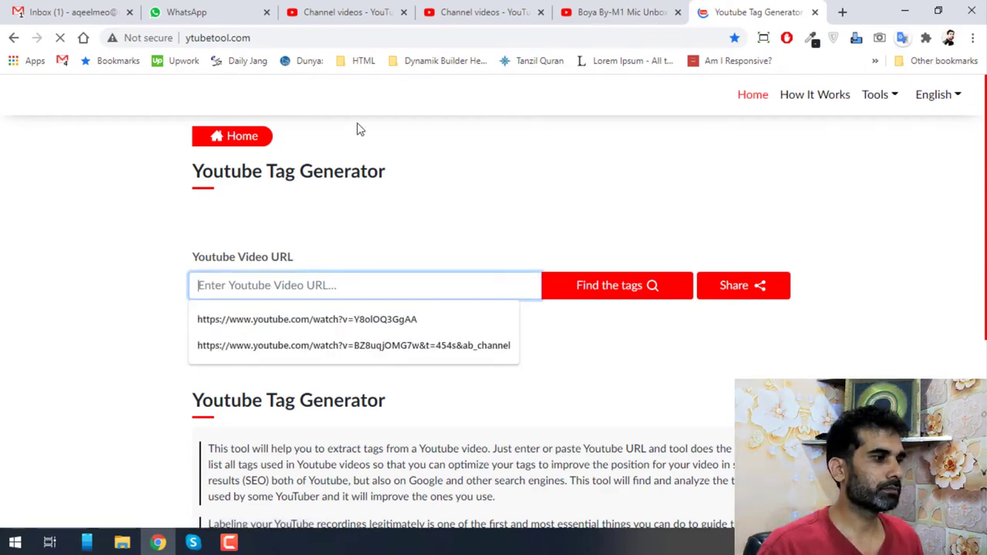
{"action": "left_click", "coordinate": [617, 12]}
{"action": "left_click", "coordinate": [246, 38]}
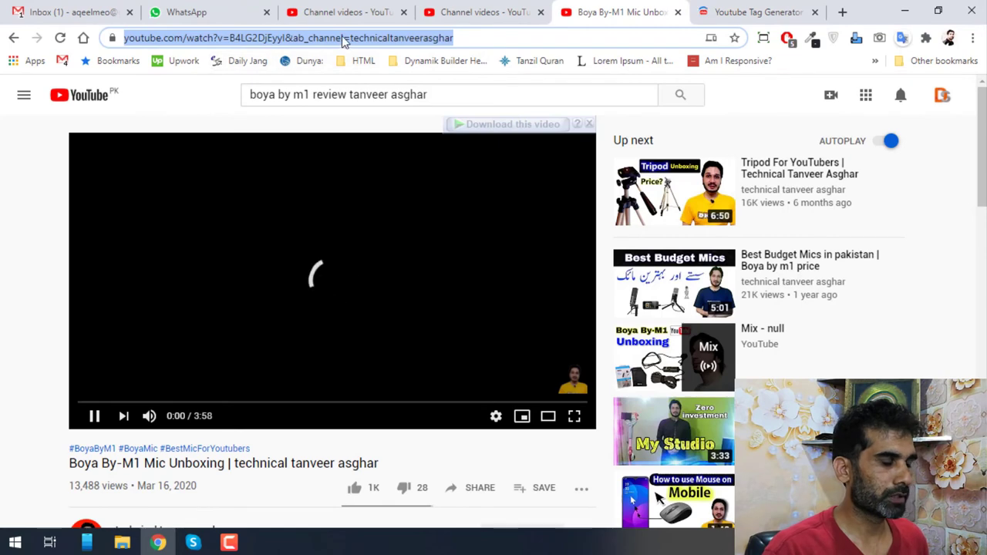
{"action": "right_click", "coordinate": [390, 38]}
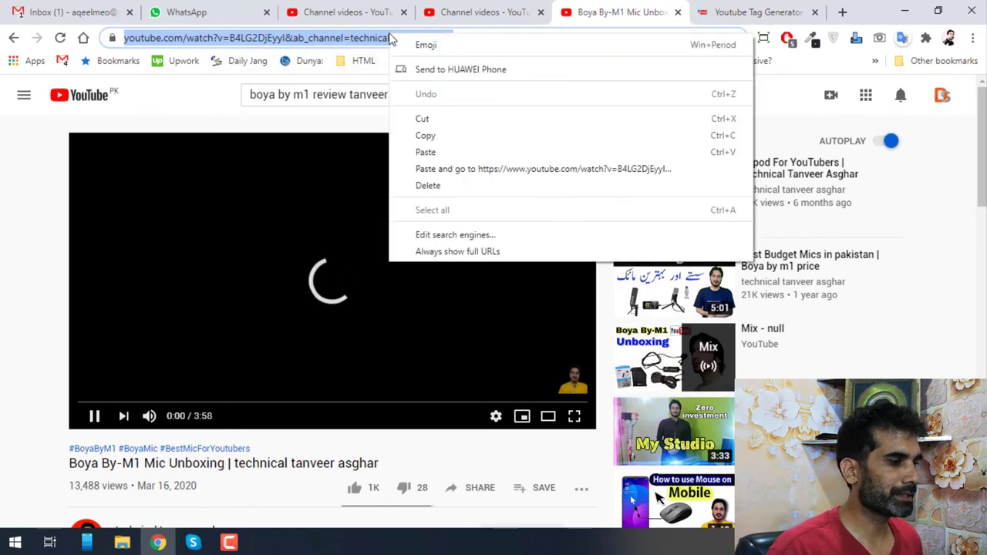
{"action": "left_click", "coordinate": [425, 136]}
{"action": "left_click", "coordinate": [713, 8]}
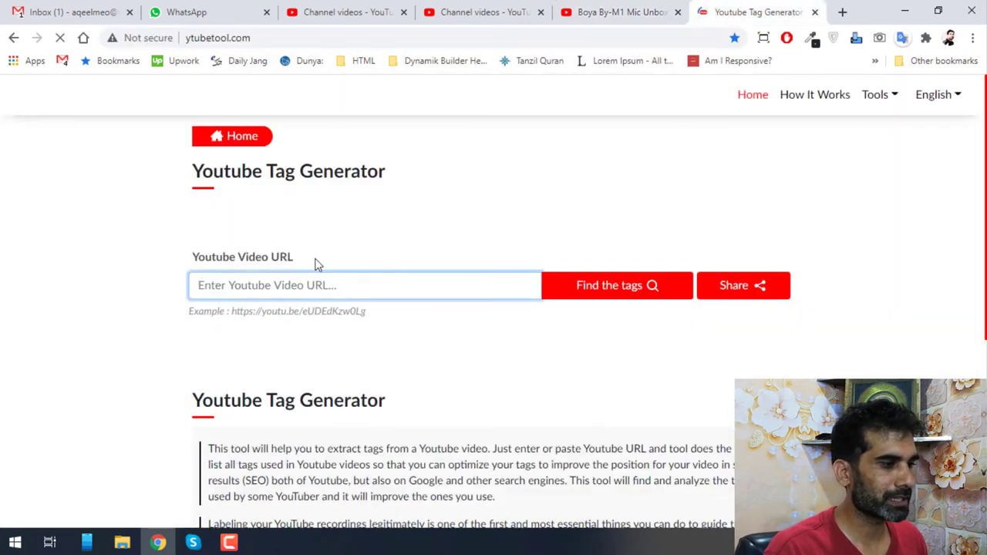
{"action": "left_click", "coordinate": [312, 287]}
{"action": "key", "text": "ctrl+v"}
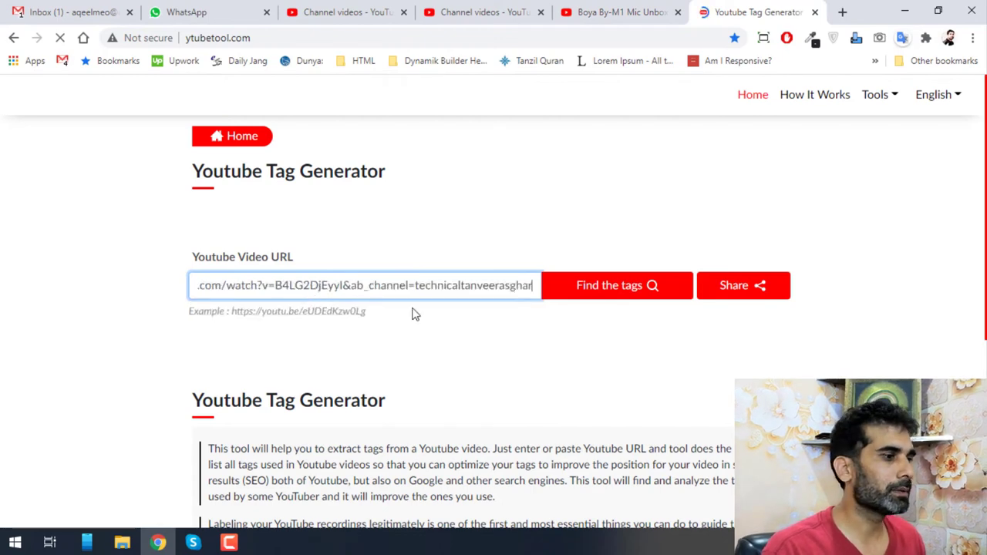
{"action": "left_click", "coordinate": [608, 287]}
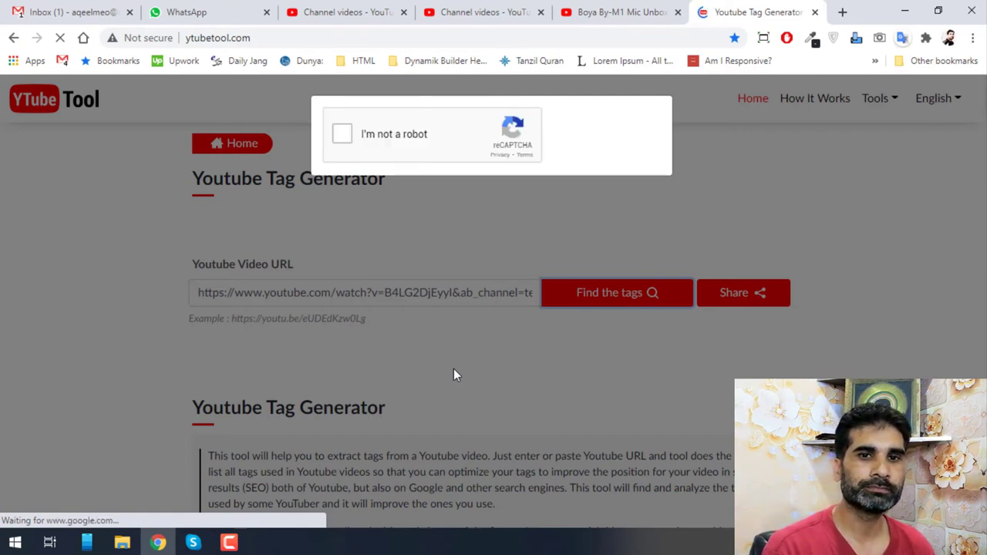
{"action": "left_click", "coordinate": [341, 133]}
Step: Try to pause the Boya By-M1 unboxing video, and return to the Youtube Tag Generator
{"action": "left_click", "coordinate": [617, 12]}
{"action": "left_click", "coordinate": [95, 417]}
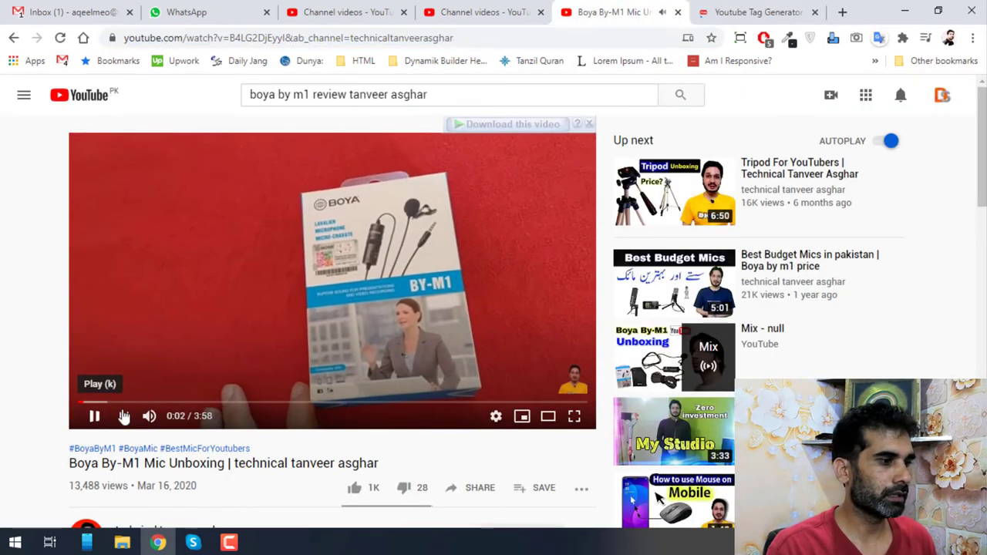
{"action": "left_click", "coordinate": [752, 12]}
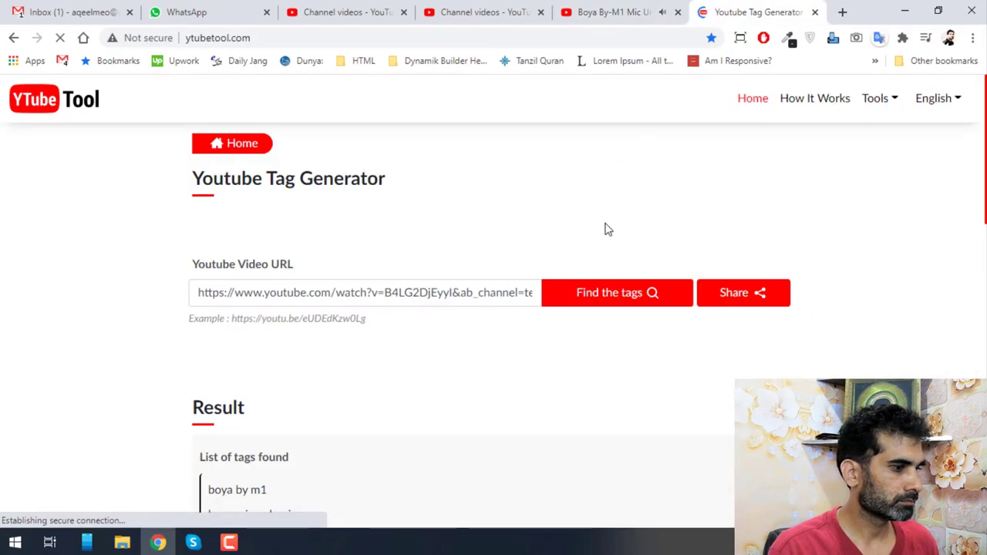
Step: Copy the tags from "boya by m1" through "unboxing mkc" in the generator's line-by-line tag list
{"action": "scroll", "coordinate": [606, 229], "scroll_direction": "down", "scroll_amount": 3}
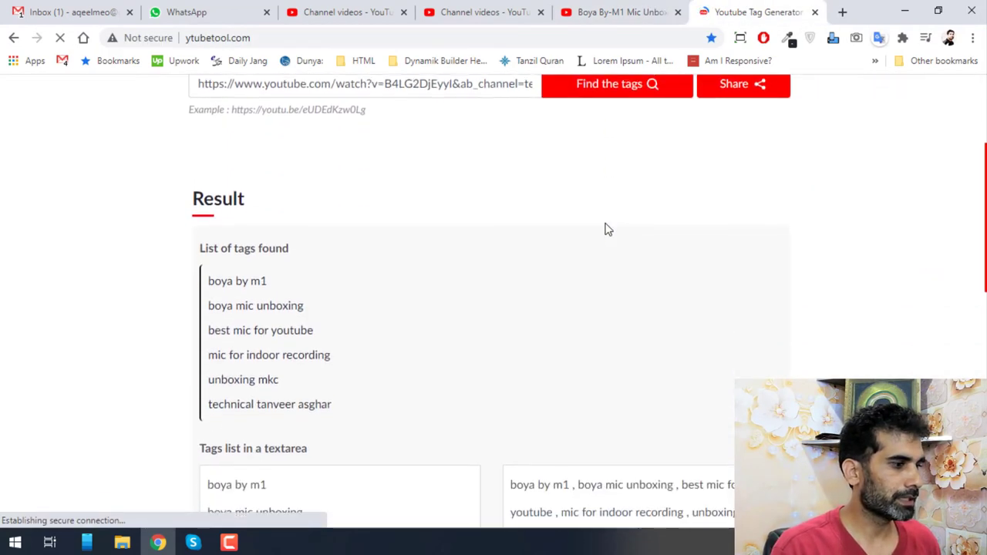
{"action": "scroll", "coordinate": [425, 278], "scroll_direction": "down", "scroll_amount": 3}
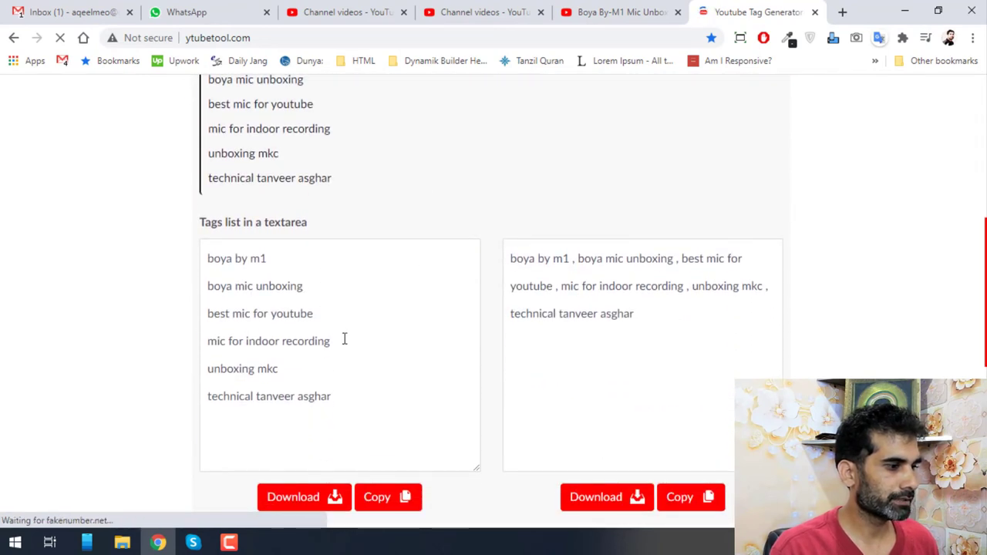
{"action": "left_click", "coordinate": [346, 406]}
{"action": "left_click", "coordinate": [348, 359]}
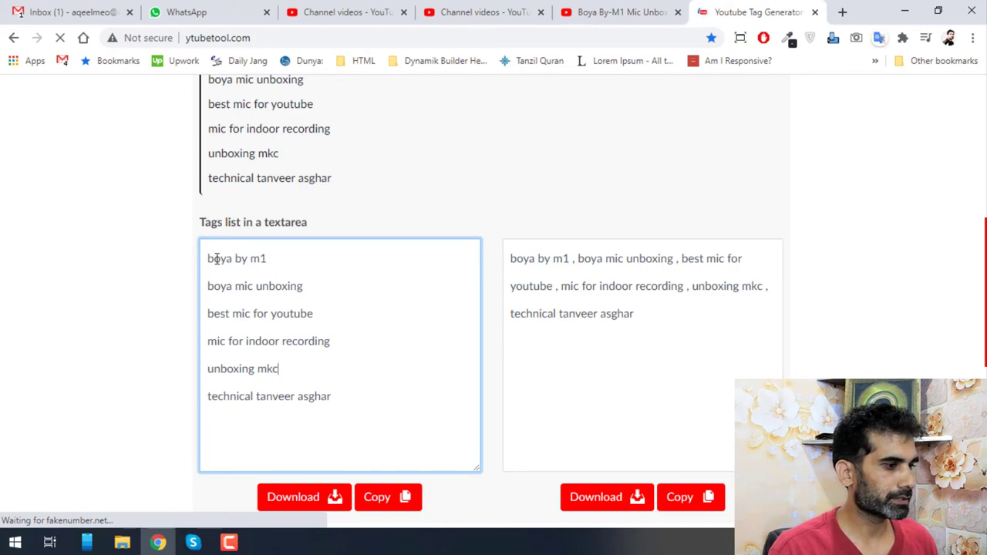
{"action": "left_click_drag", "start_coordinate": [207, 259], "coordinate": [306, 365]}
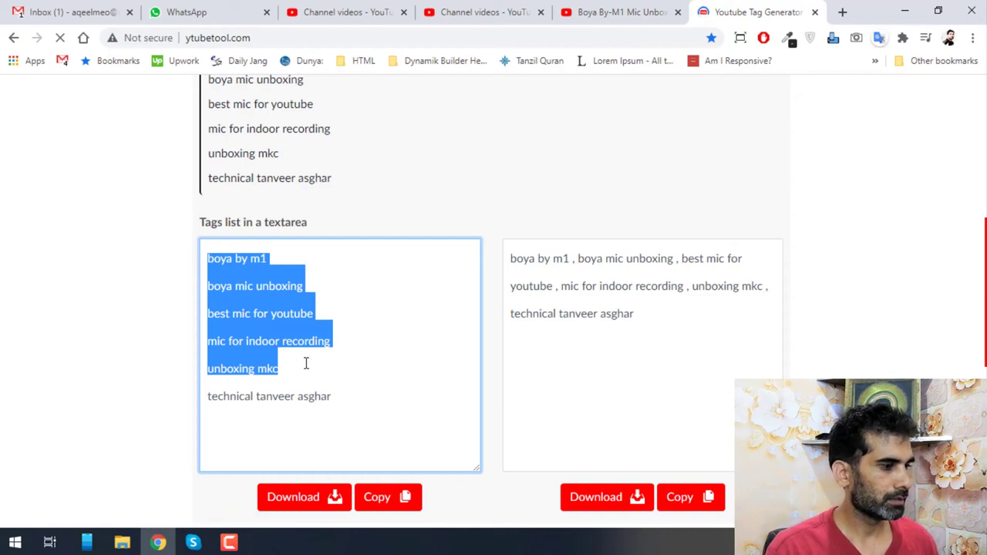
{"action": "left_click", "coordinate": [351, 340]}
{"action": "scroll", "coordinate": [347, 273], "scroll_direction": "up", "scroll_amount": 1}
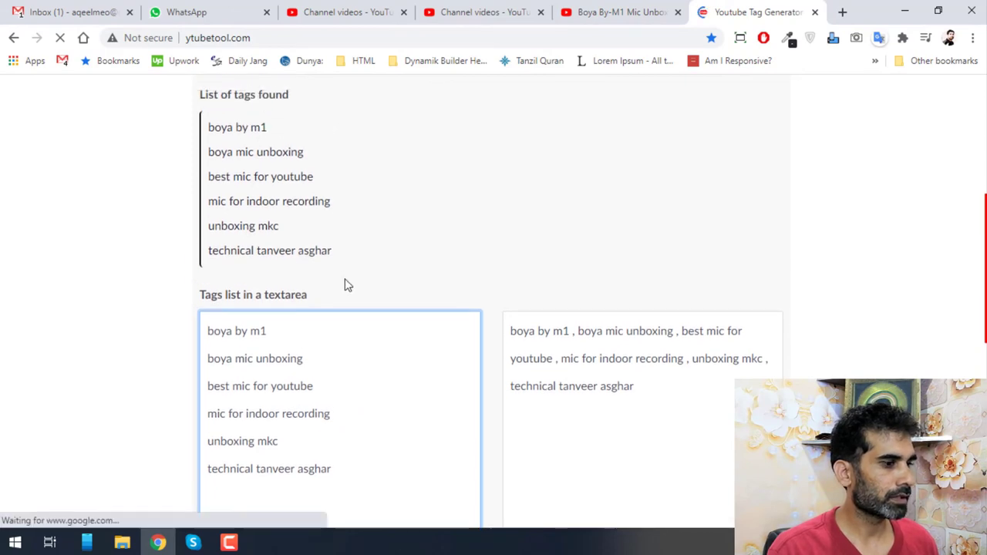
Step: Paste the copied block of generated tags into the Tags of the Boya mic review draft in YouTube Studio
{"action": "left_click", "coordinate": [381, 12]}
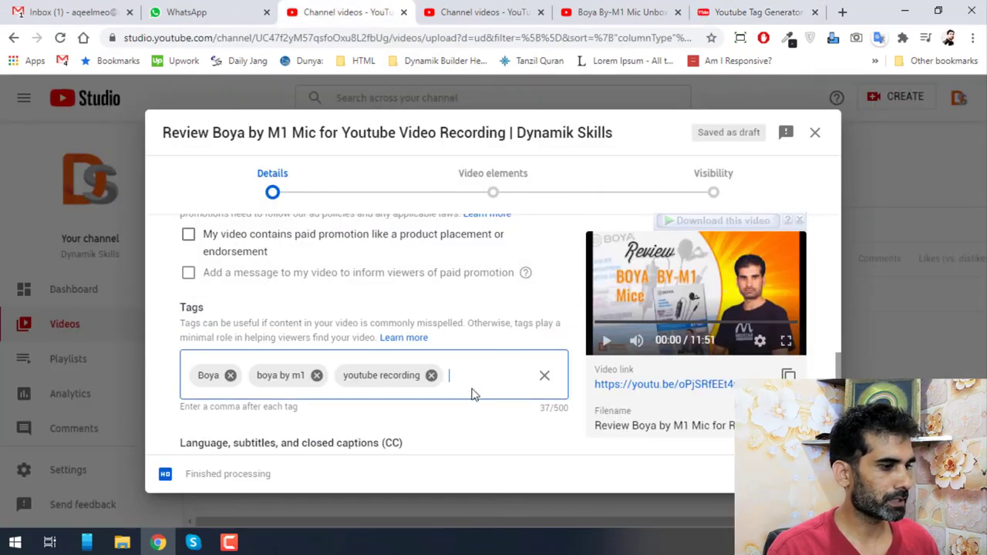
{"action": "key", "text": "ctrl+v"}
{"action": "scroll", "coordinate": [470, 378], "scroll_direction": "down", "scroll_amount": 1}
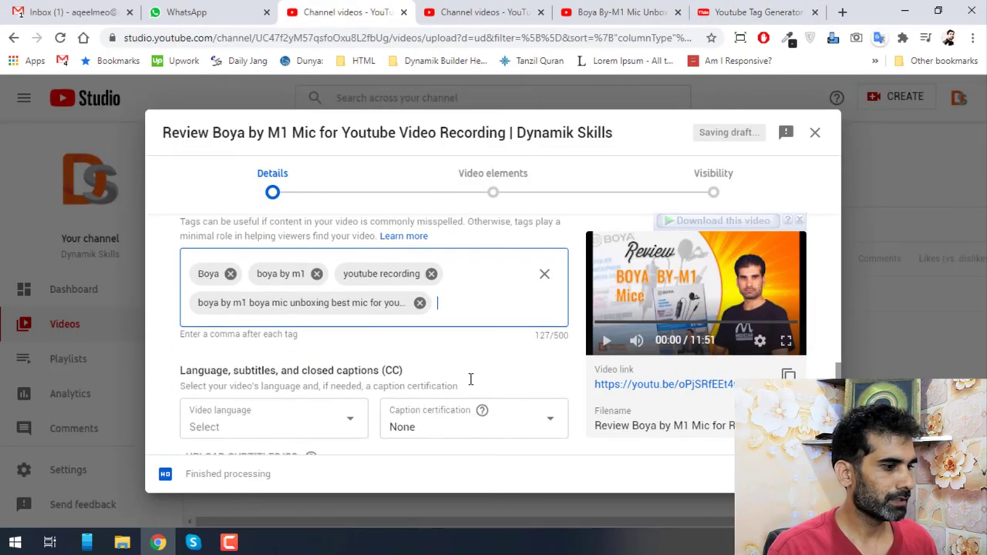
{"action": "scroll", "coordinate": [467, 363], "scroll_direction": "up", "scroll_amount": 1}
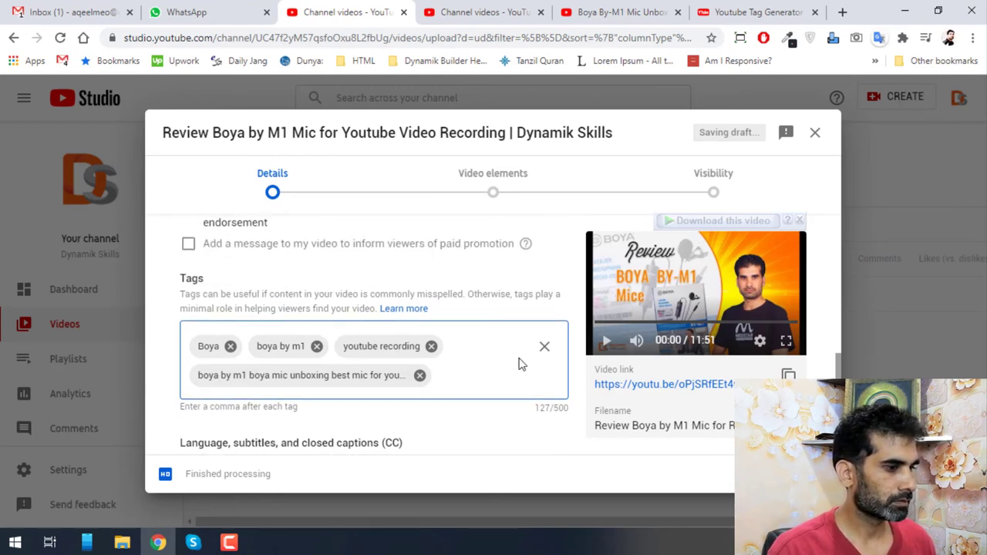
Step: Copy the single tag "boya mic unboxing" from the generator's list and add it to the draft's tags
{"action": "left_click", "coordinate": [727, 9]}
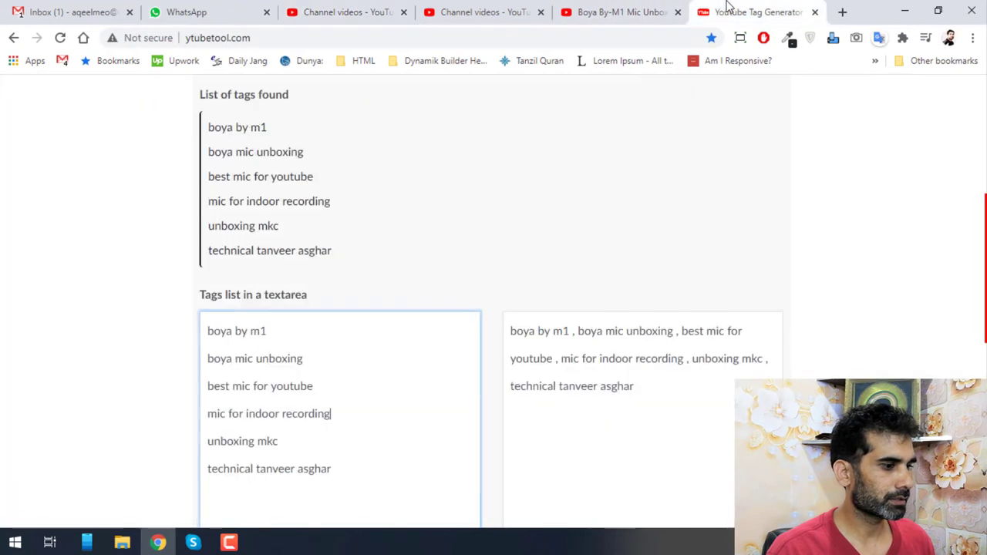
{"action": "double_click", "coordinate": [251, 442]}
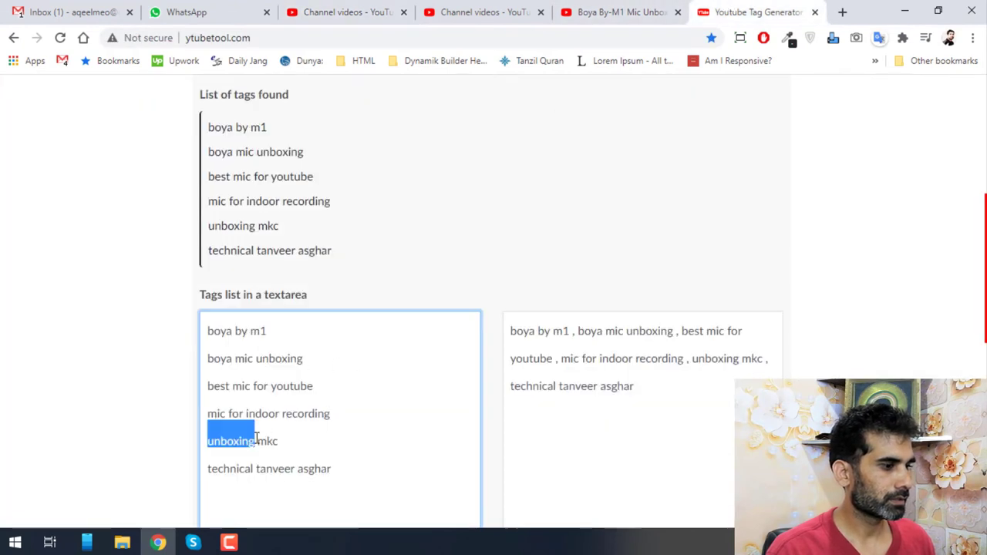
{"action": "triple_click", "coordinate": [279, 359]}
{"action": "key", "text": "ctrl+c"}
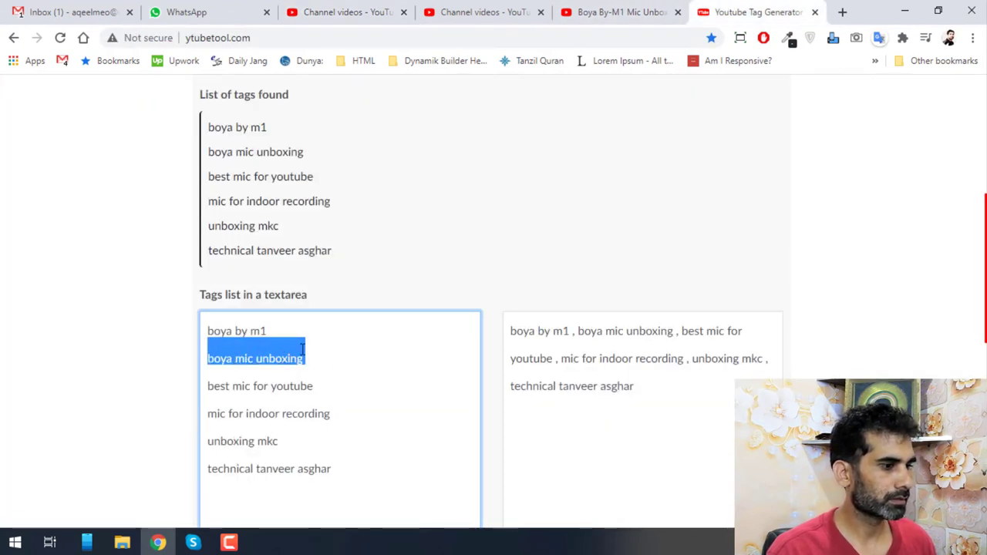
{"action": "left_click", "coordinate": [342, 11]}
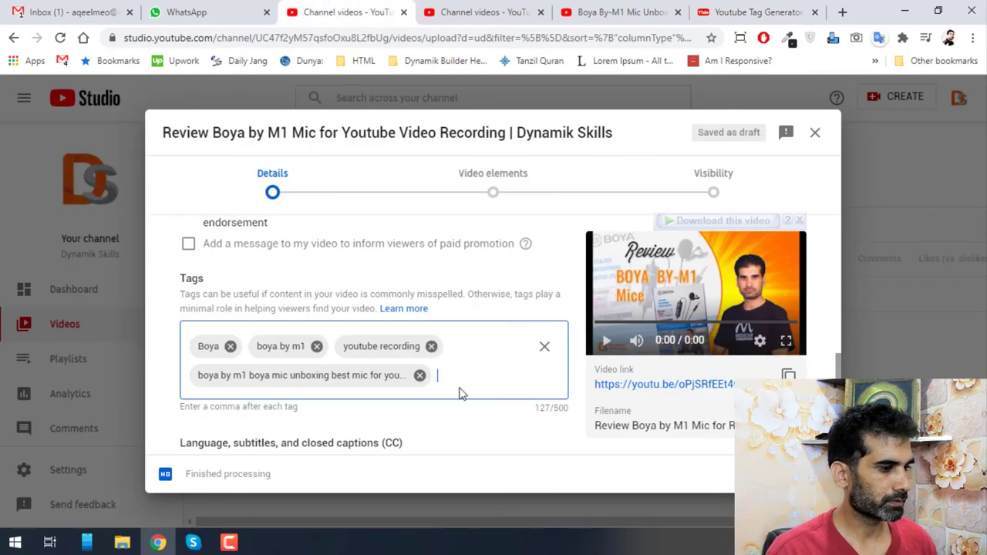
{"action": "key", "text": "ctrl+v"}
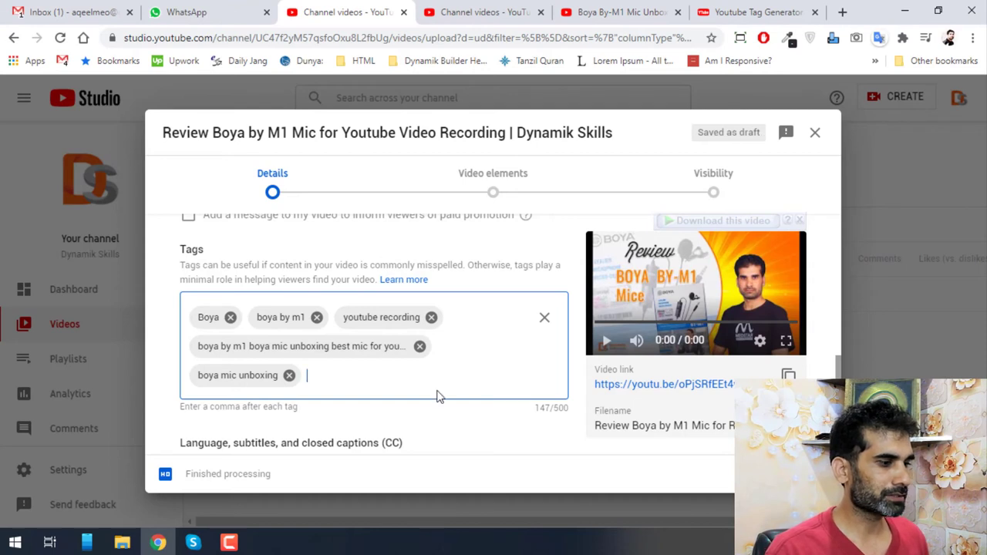
Step: Set the video language of the Boya mic review draft to Urdu
{"action": "scroll", "coordinate": [359, 383], "scroll_direction": "down", "scroll_amount": 1}
{"action": "scroll", "coordinate": [389, 369], "scroll_direction": "down", "scroll_amount": 2}
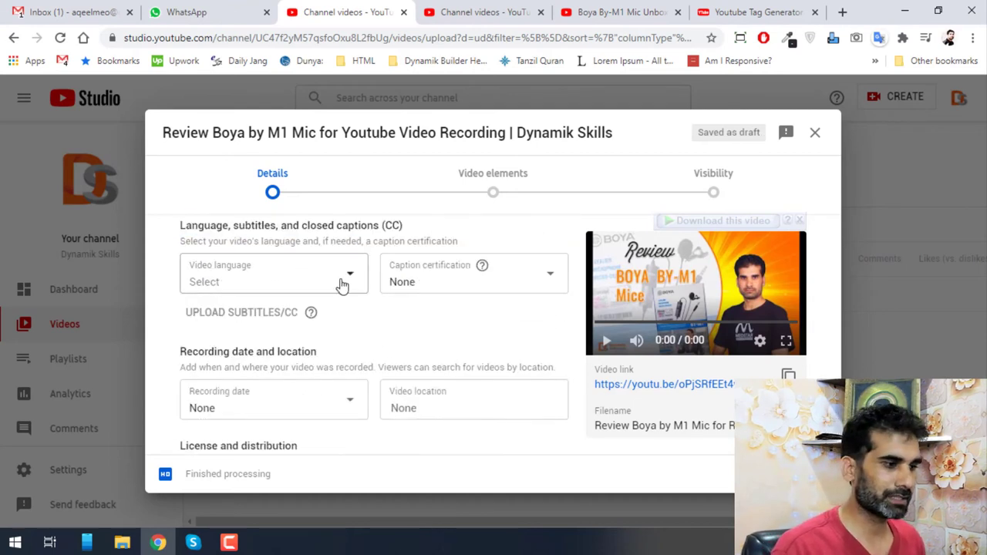
{"action": "left_click", "coordinate": [343, 286]}
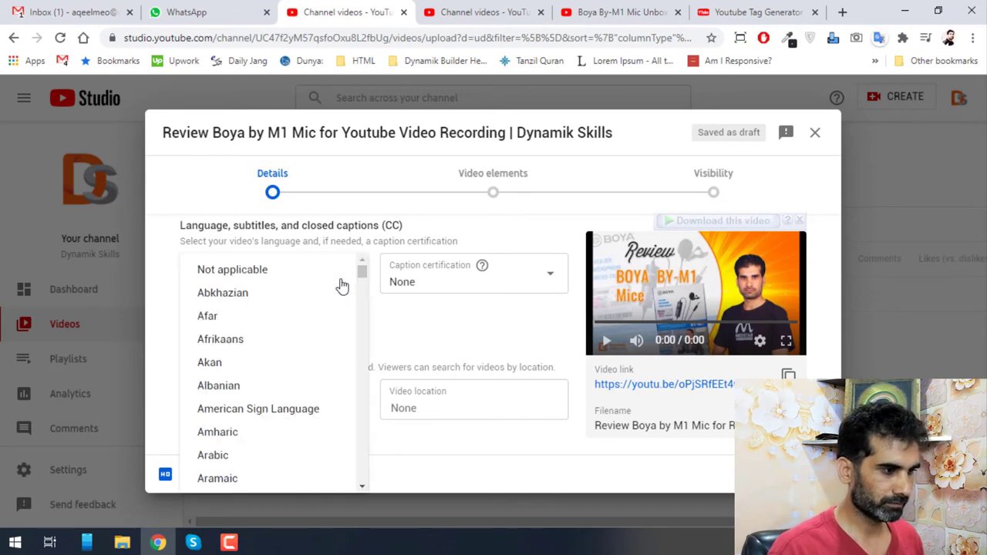
{"action": "left_click_drag", "start_coordinate": [360, 273], "coordinate": [358, 482]}
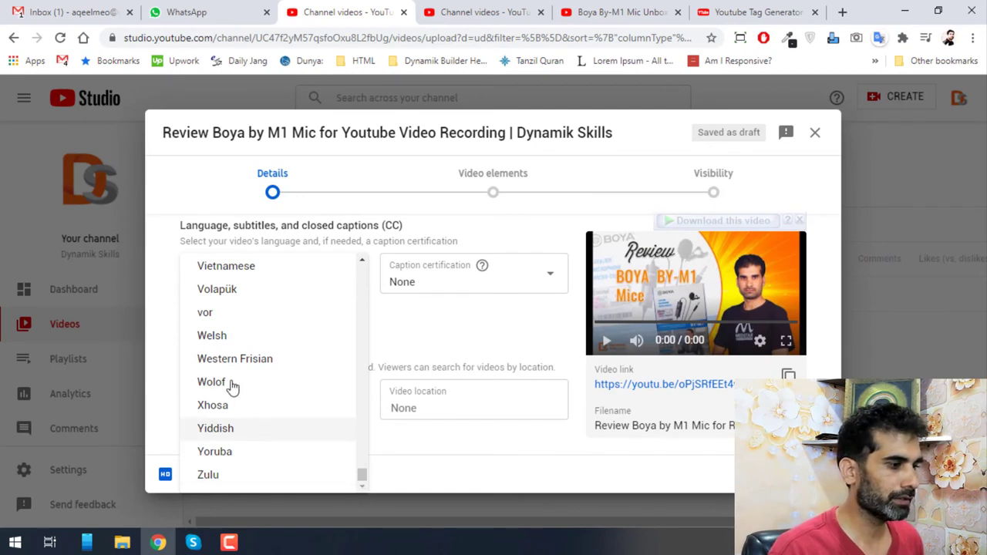
{"action": "scroll", "coordinate": [227, 359], "scroll_direction": "up", "scroll_amount": 4}
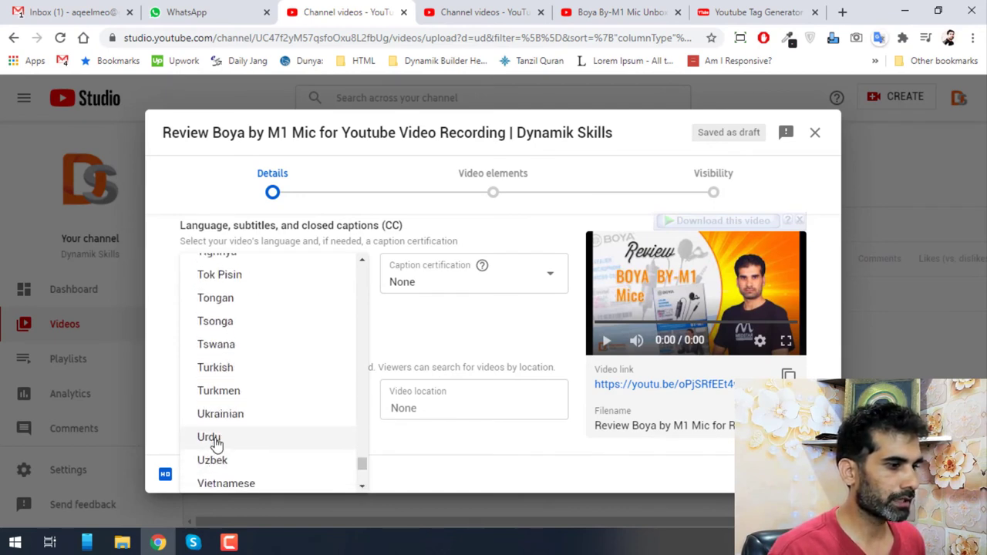
{"action": "left_click", "coordinate": [212, 436]}
Step: Examine the caption certification choices, leave the setting at None, and view the recording, license and distribution settings
{"action": "left_click", "coordinate": [493, 288]}
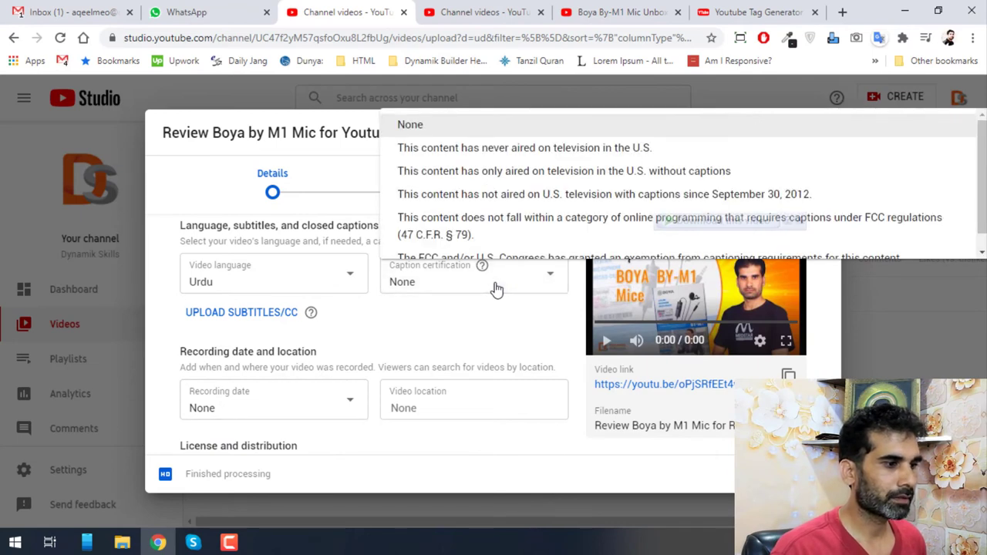
{"action": "left_click", "coordinate": [473, 330]}
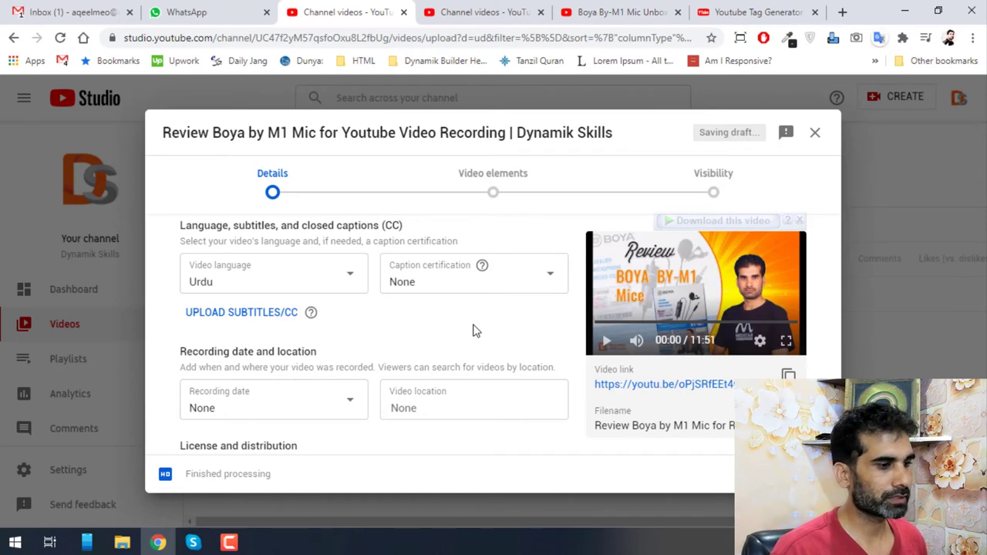
{"action": "scroll", "coordinate": [473, 330], "scroll_direction": "down", "scroll_amount": 2}
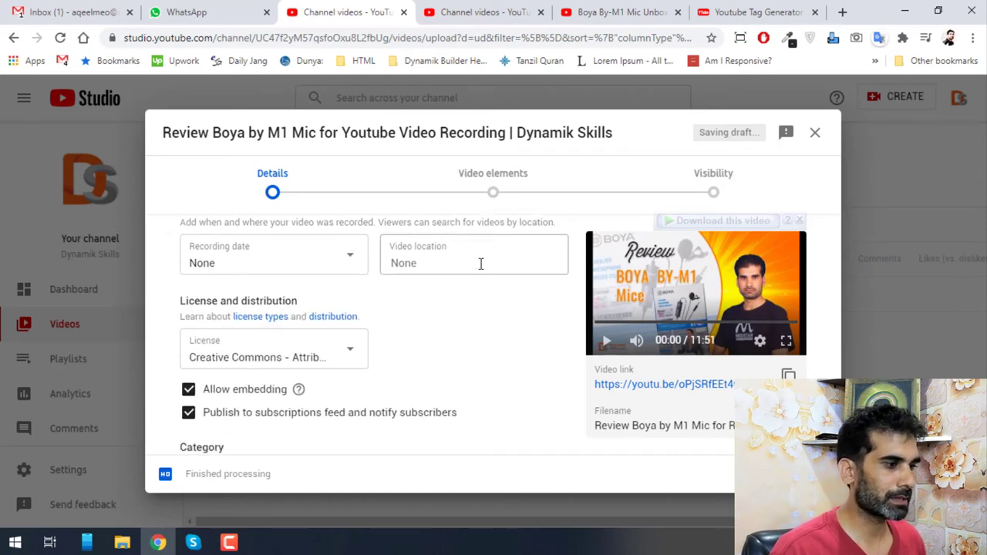
Step: Set the recording date to Sep 10, 2020 and keep the license at Creative Commons - Attribution
{"action": "left_click", "coordinate": [316, 264]}
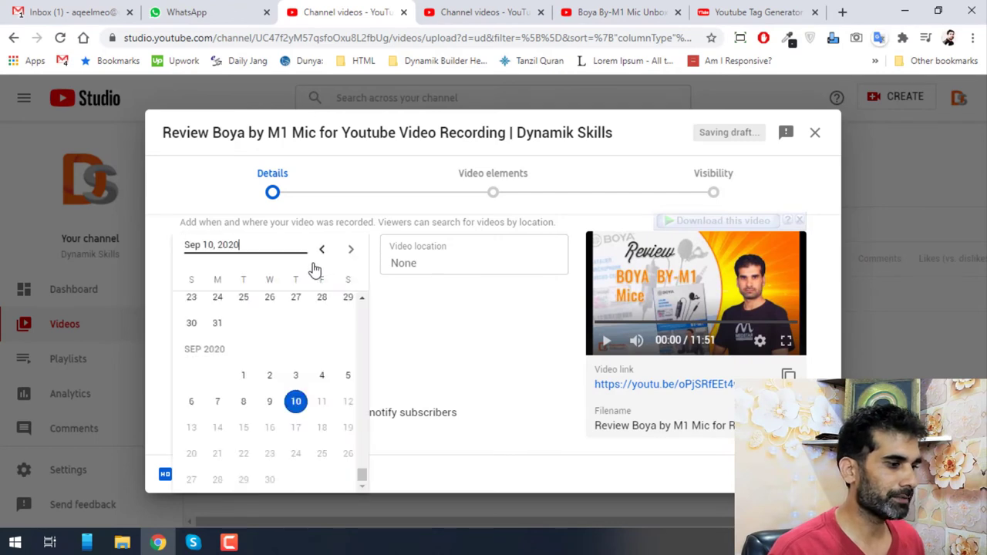
{"action": "left_click", "coordinate": [297, 405]}
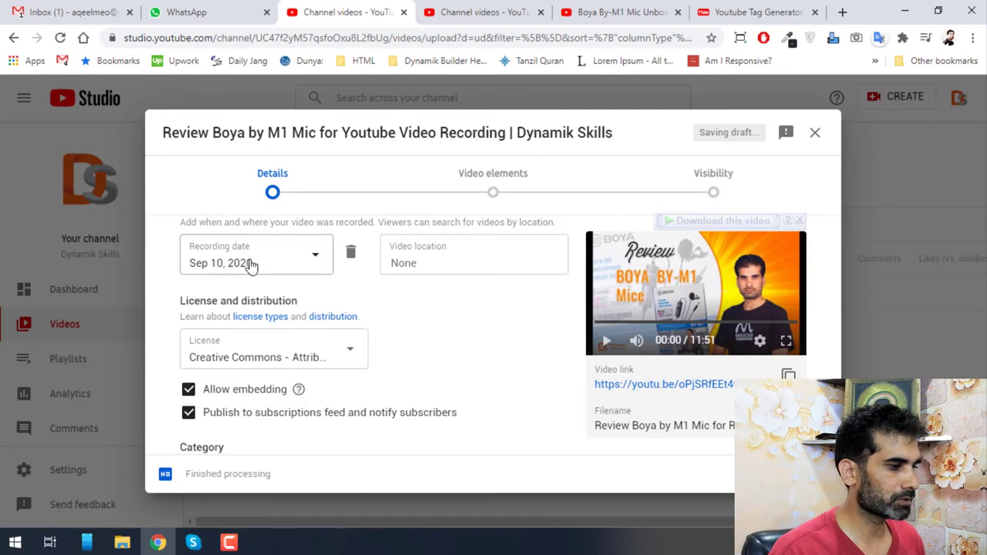
{"action": "scroll", "coordinate": [376, 302], "scroll_direction": "down", "scroll_amount": 2}
{"action": "scroll", "coordinate": [374, 293], "scroll_direction": "up", "scroll_amount": 2}
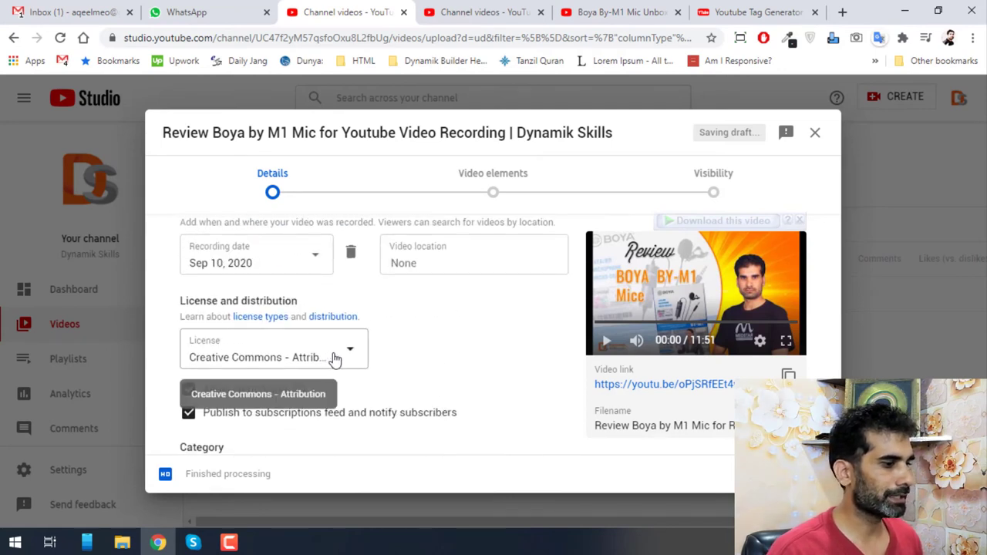
{"action": "left_click", "coordinate": [334, 359]}
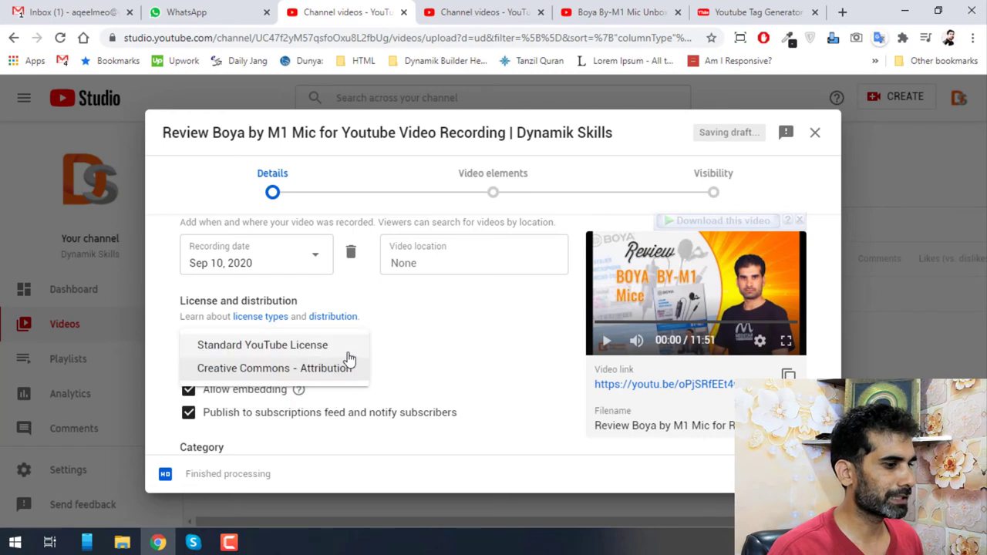
{"action": "left_click", "coordinate": [307, 369]}
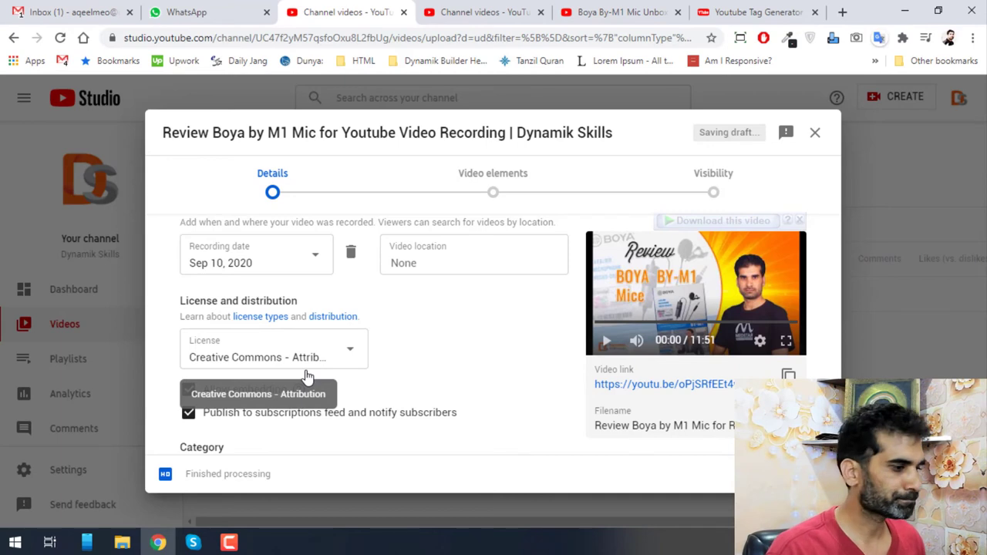
Step: Keep the video's category as Education and review the comments and ratings settings
{"action": "scroll", "coordinate": [328, 369], "scroll_direction": "down", "scroll_amount": 1}
{"action": "scroll", "coordinate": [370, 343], "scroll_direction": "down", "scroll_amount": 1}
{"action": "left_click", "coordinate": [317, 359]}
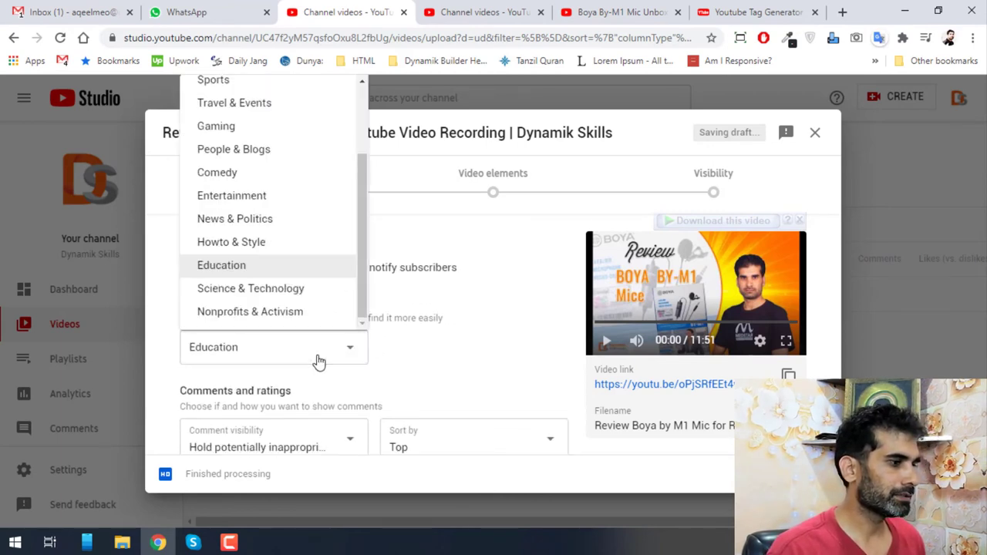
{"action": "left_click", "coordinate": [231, 266]}
{"action": "scroll", "coordinate": [267, 368], "scroll_direction": "down", "scroll_amount": 1}
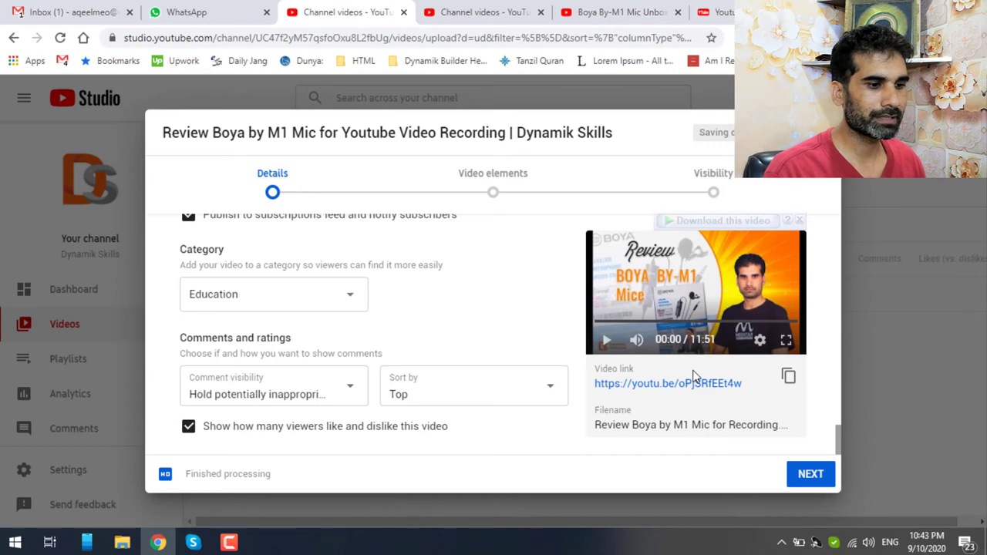
{"action": "scroll", "coordinate": [689, 382], "scroll_direction": "up", "scroll_amount": 1}
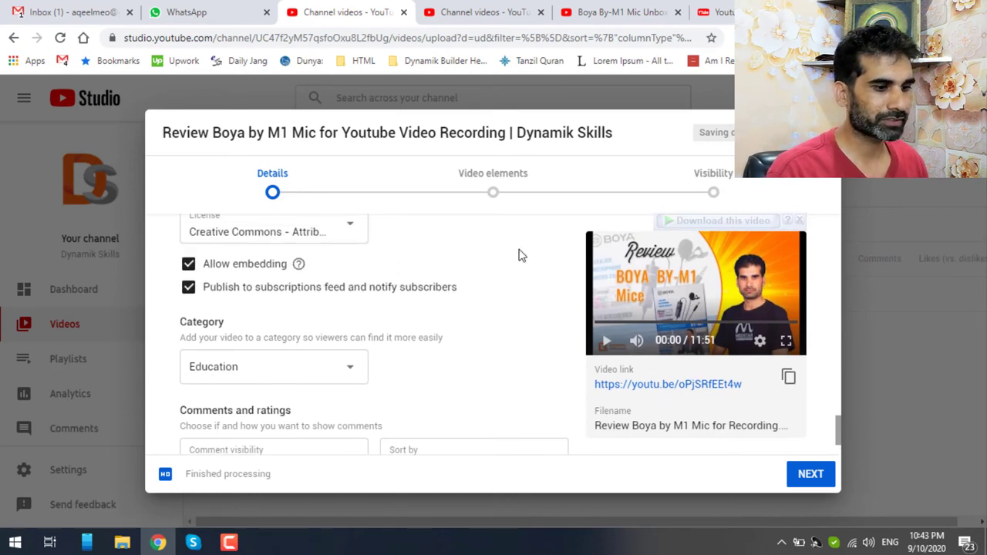
Step: Proceed to the video elements stage and look into the Cards editor, leaving it without adding a card
{"action": "left_click", "coordinate": [817, 472]}
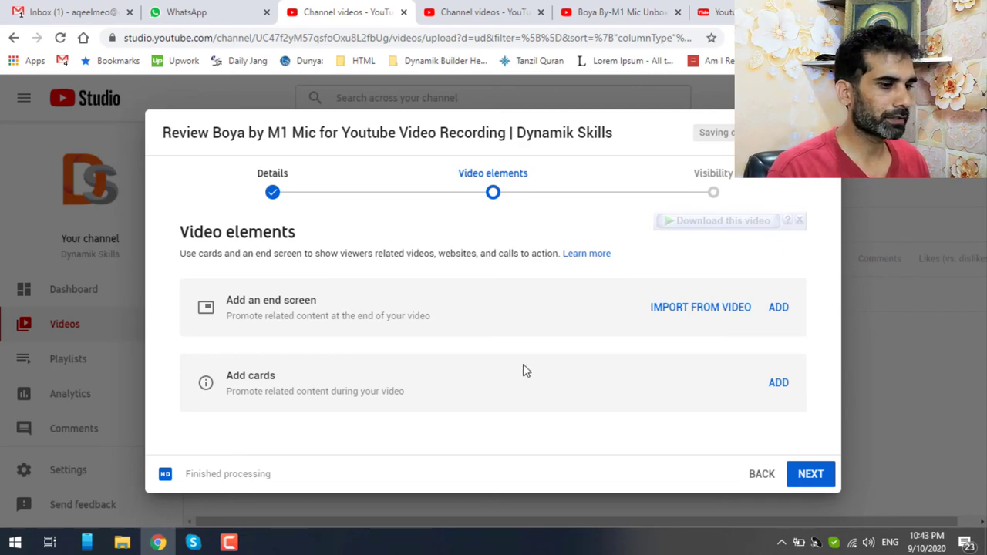
{"action": "left_click", "coordinate": [777, 385]}
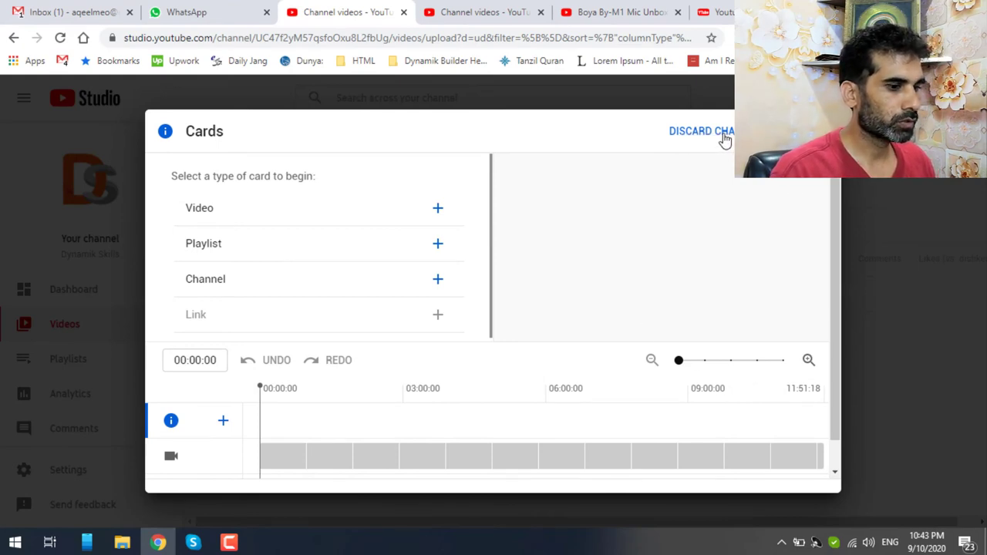
{"action": "left_click", "coordinate": [721, 137]}
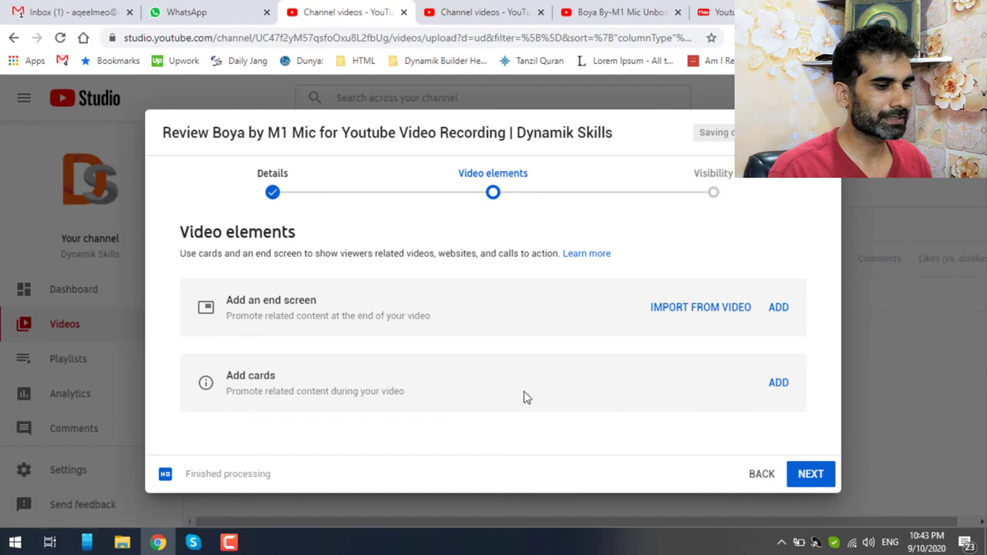
Step: Continue to the visibility stage, try the Schedule option, and return to Save or publish with Public visibility
{"action": "left_click", "coordinate": [811, 476]}
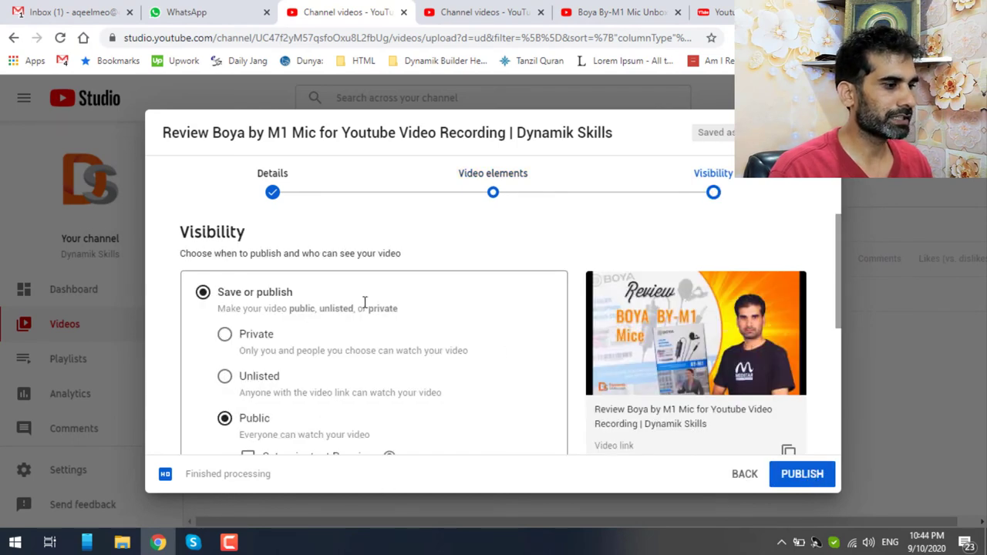
{"action": "scroll", "coordinate": [363, 302], "scroll_direction": "down", "scroll_amount": 2}
{"action": "scroll", "coordinate": [287, 283], "scroll_direction": "up", "scroll_amount": 2}
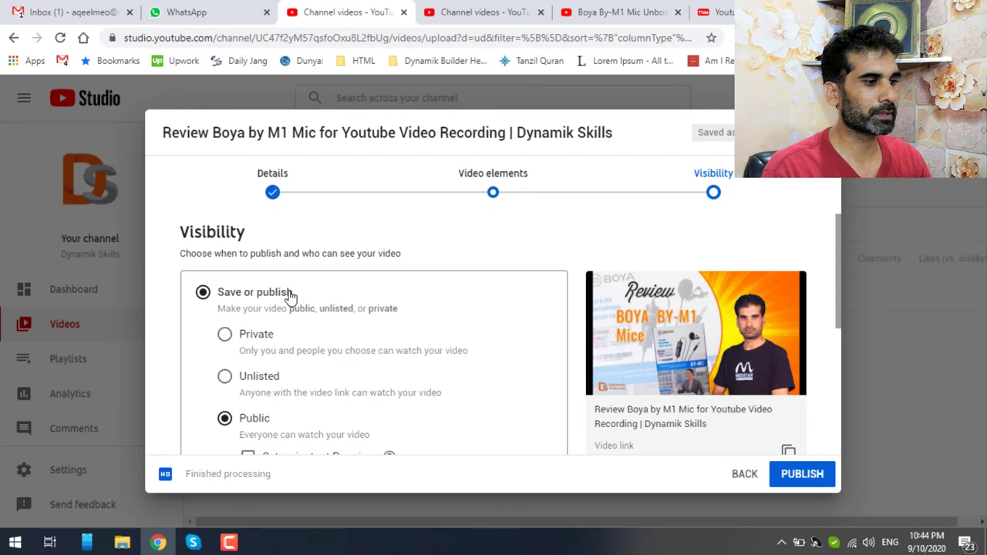
{"action": "scroll", "coordinate": [275, 318], "scroll_direction": "down", "scroll_amount": 2}
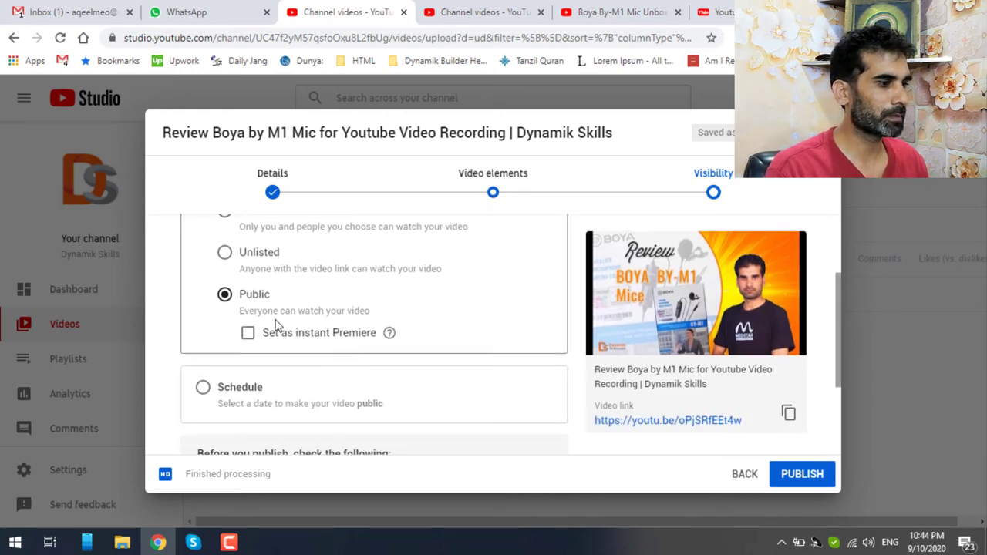
{"action": "scroll", "coordinate": [274, 324], "scroll_direction": "up", "scroll_amount": 1}
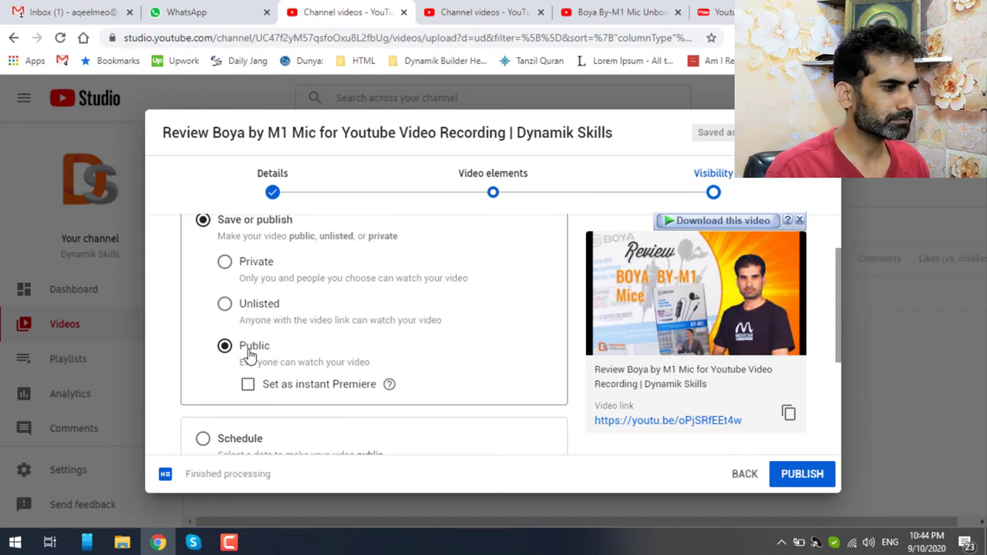
{"action": "scroll", "coordinate": [252, 348], "scroll_direction": "down", "scroll_amount": 1}
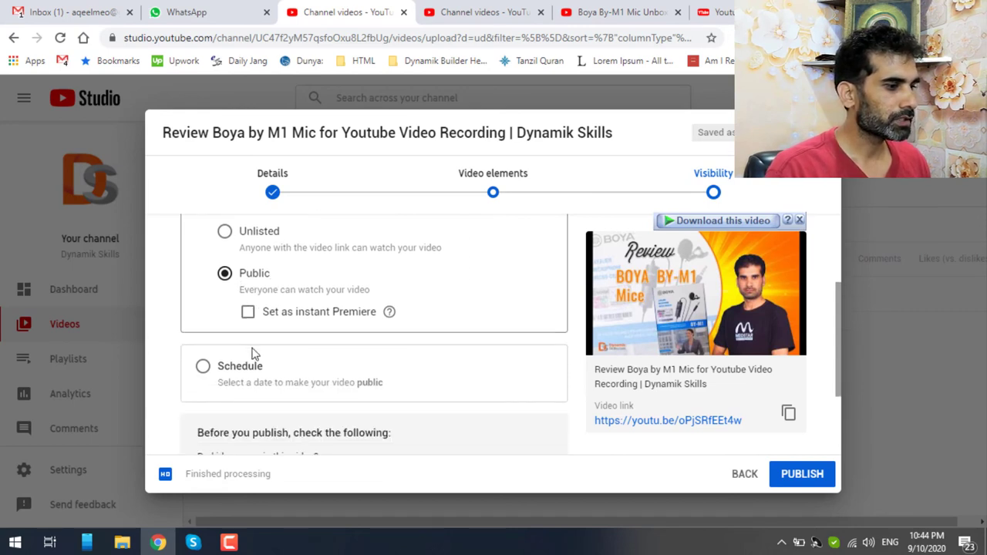
{"action": "left_click", "coordinate": [204, 368]}
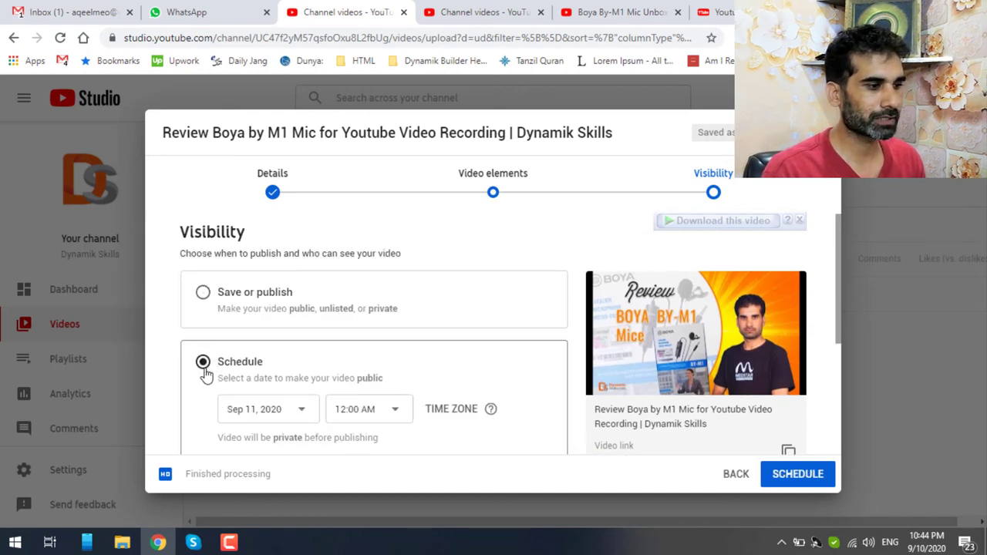
{"action": "left_click", "coordinate": [205, 297]}
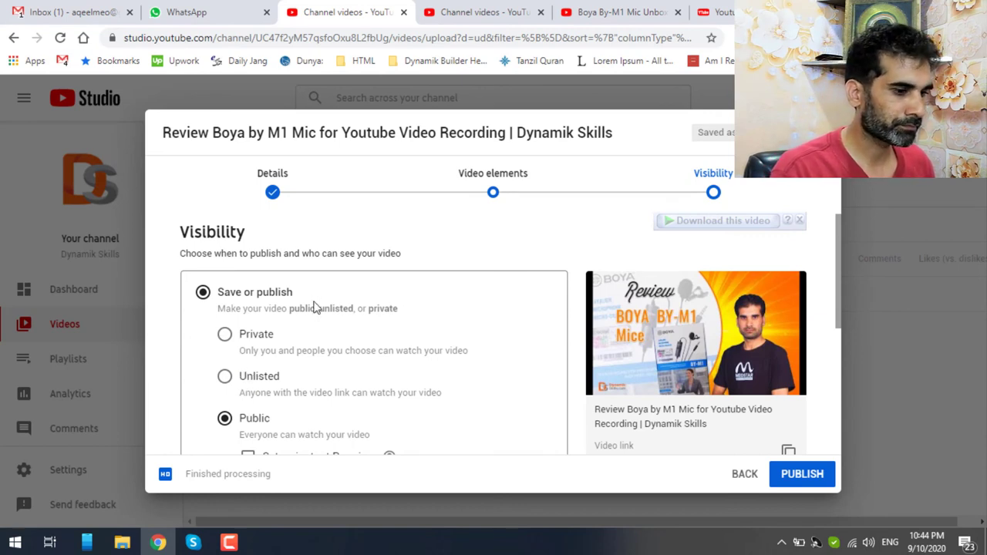
Step: Review the pre-publish checks, publish the Boya mic review as Public, and browse the services offered for sharing its link
{"action": "scroll", "coordinate": [314, 307], "scroll_direction": "down", "scroll_amount": 4}
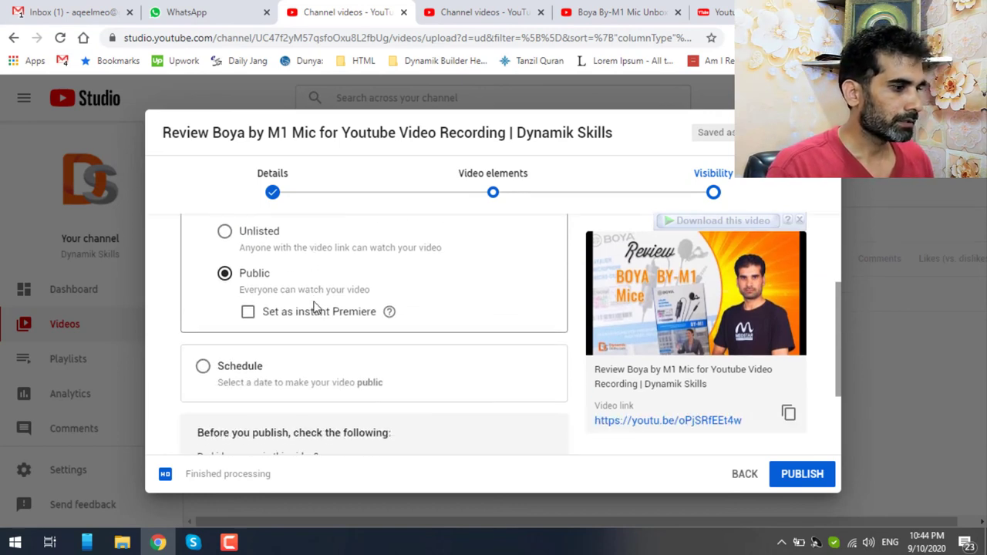
{"action": "scroll", "coordinate": [313, 307], "scroll_direction": "down", "scroll_amount": 1}
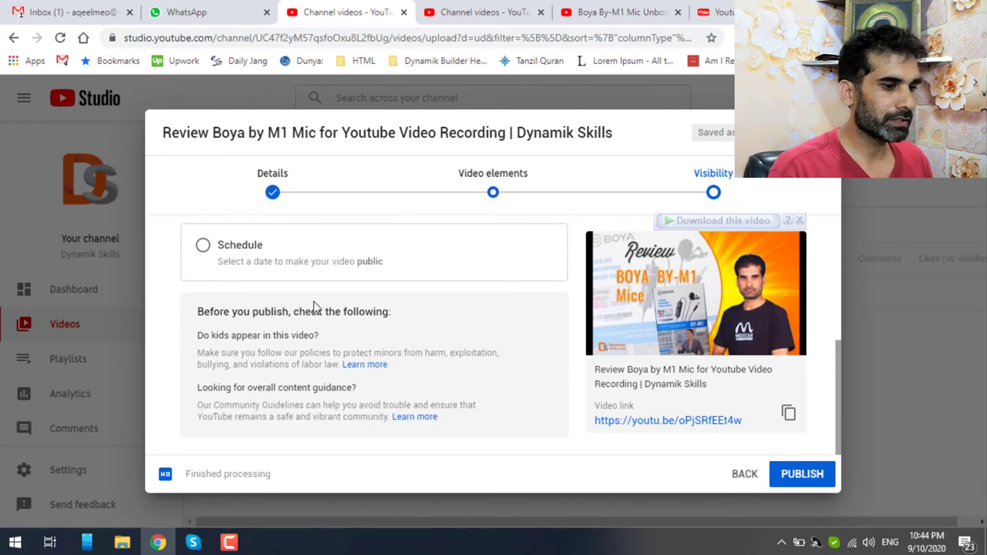
{"action": "scroll", "coordinate": [692, 356], "scroll_direction": "up", "scroll_amount": 5}
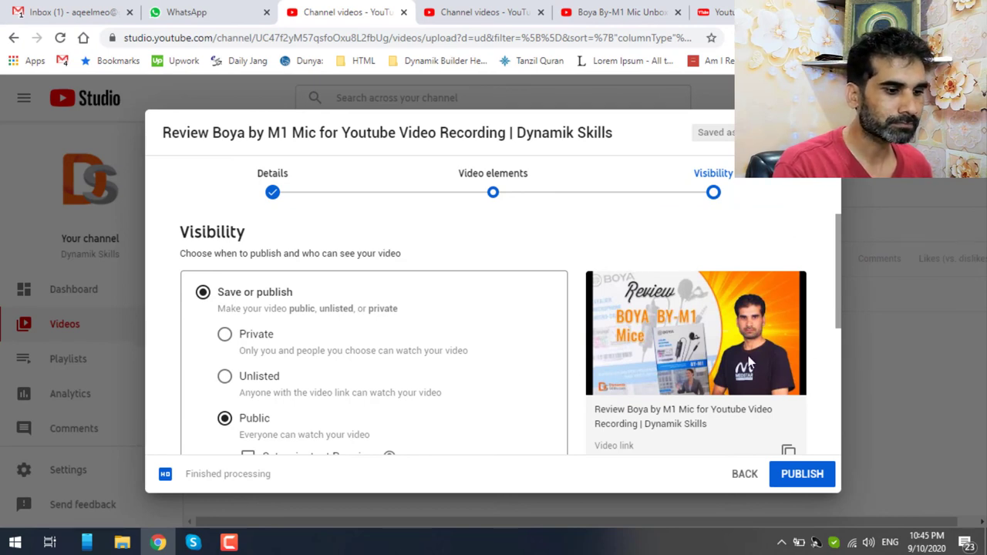
{"action": "scroll", "coordinate": [788, 420], "scroll_direction": "down", "scroll_amount": 2}
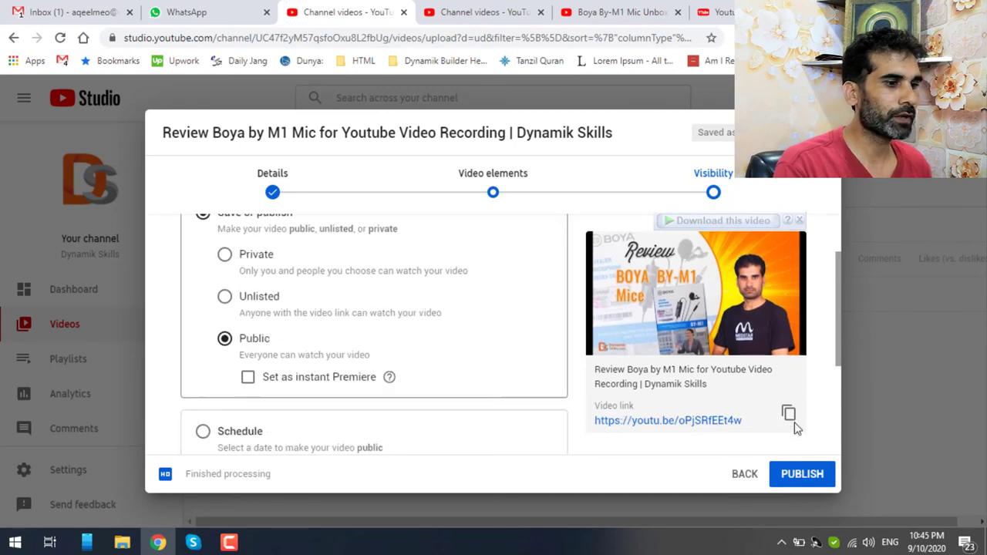
{"action": "left_click", "coordinate": [790, 475]}
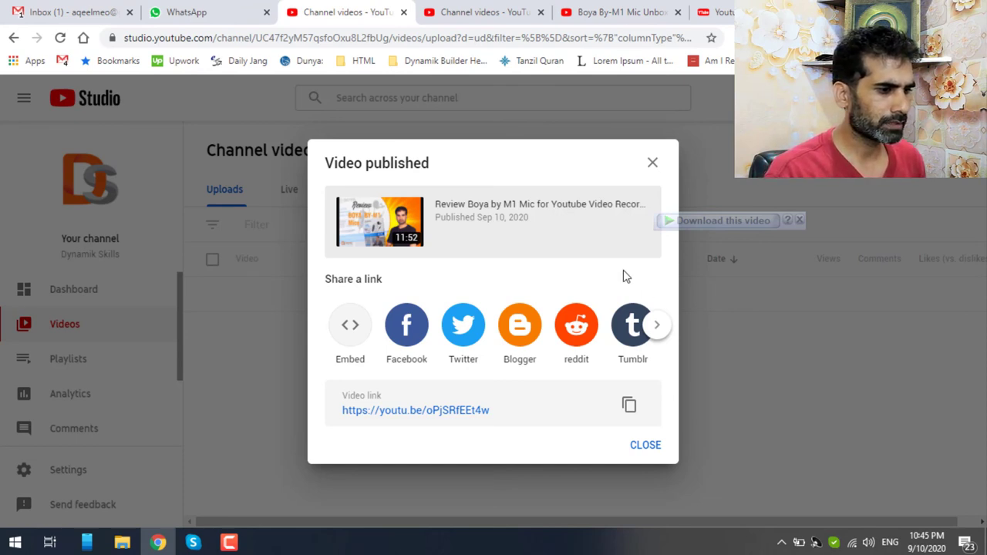
{"action": "left_click", "coordinate": [657, 324]}
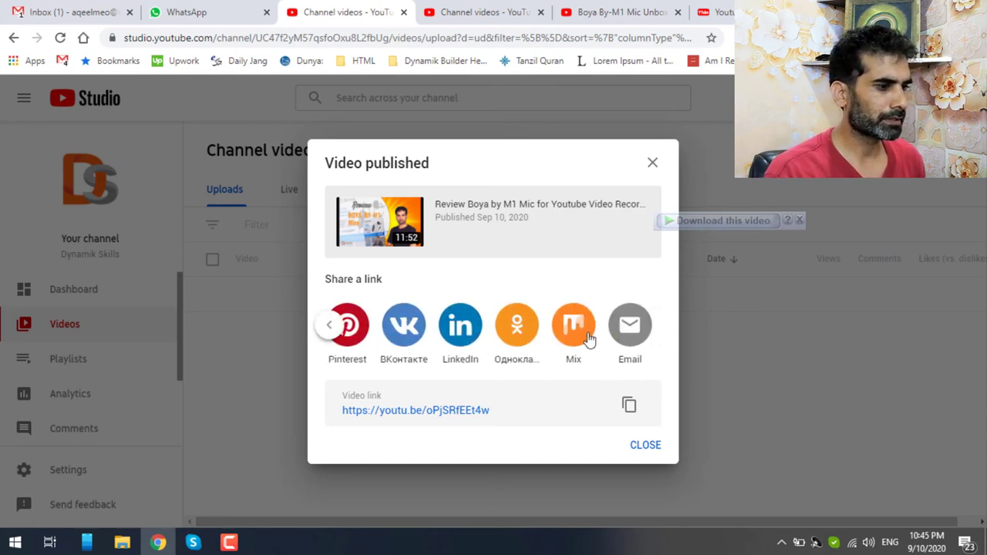
{"action": "left_click", "coordinate": [329, 326]}
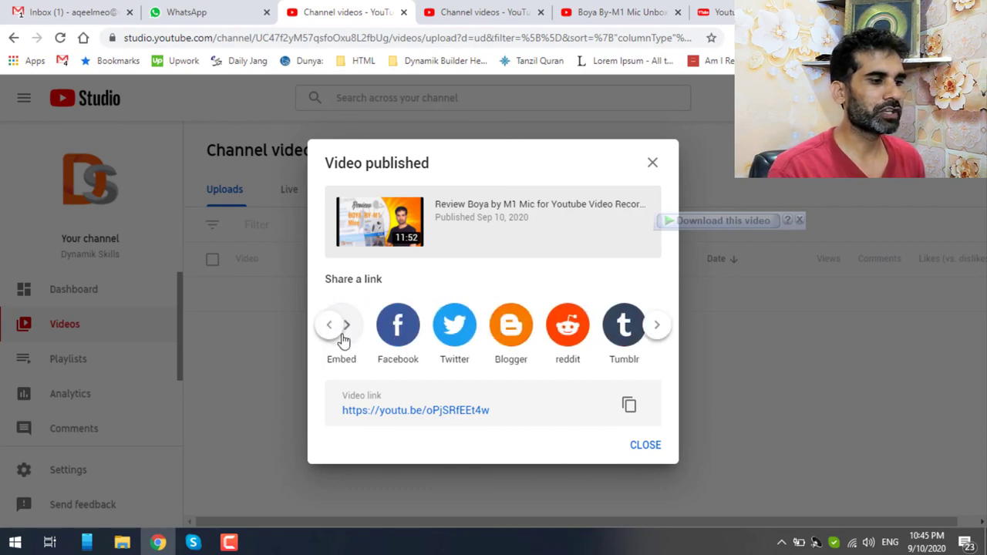